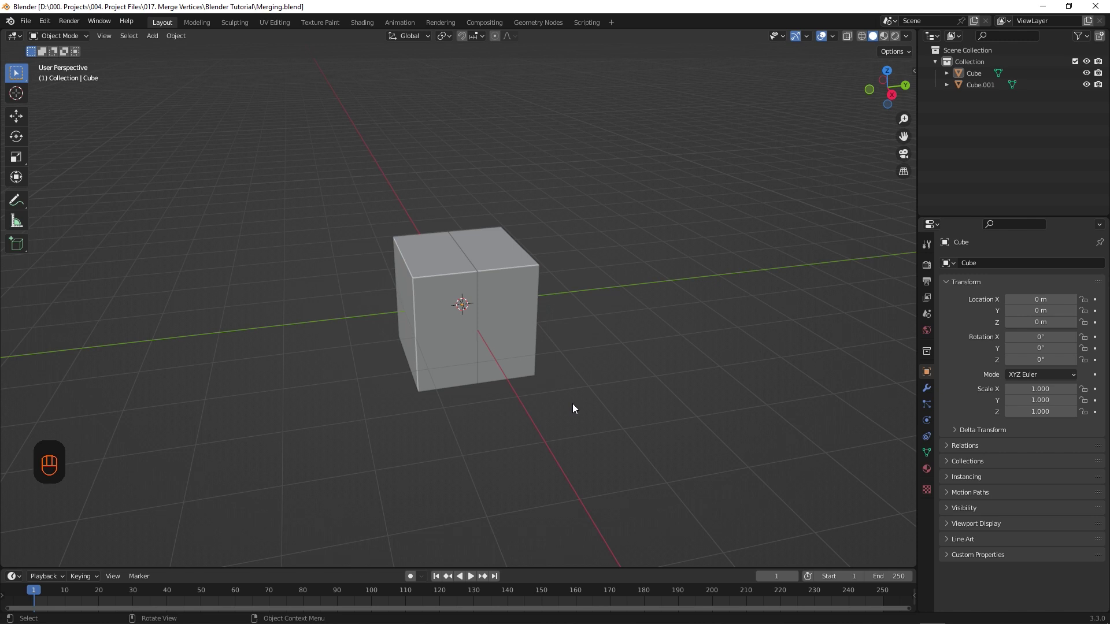
Test-move Cube.001 and Cube with G and cancel to show they are separate objects.
click(442, 357)
key(g)
right_click(483, 346)
click(483, 347)
key(g)
right_click(537, 338)
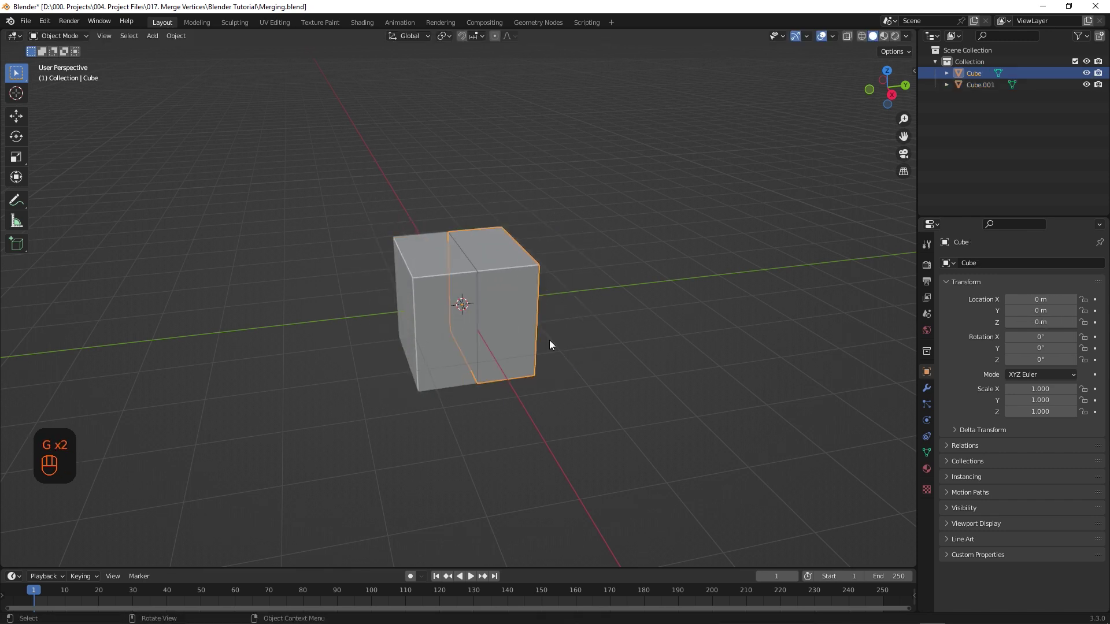
click(599, 378)
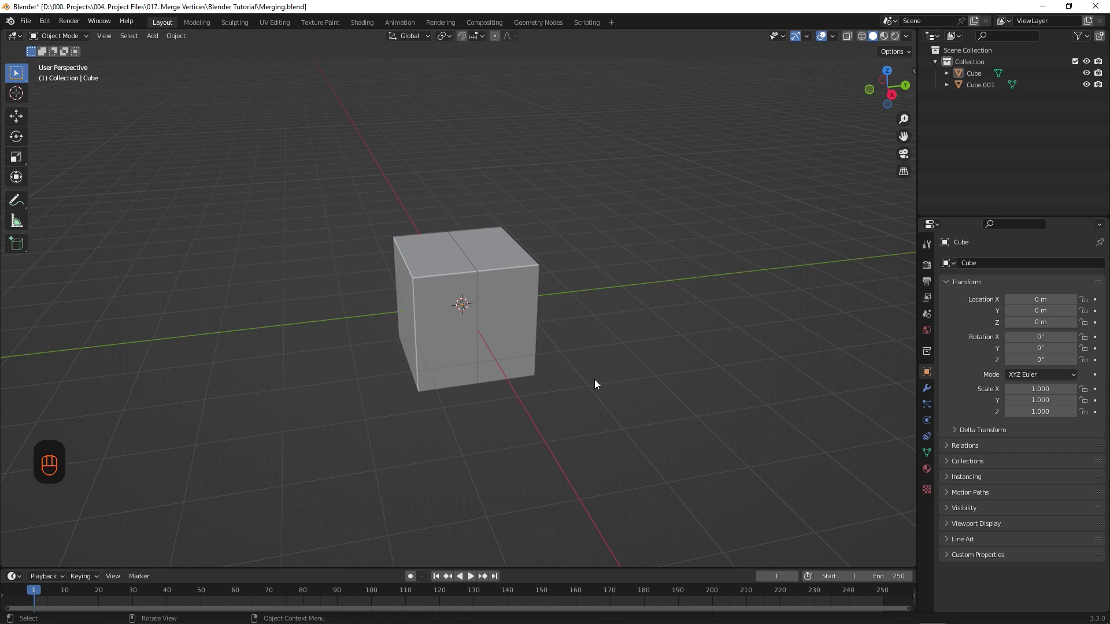
Select Cube, then Cube.001, and join them with Ctrl+J.
click(512, 349)
shift+click(430, 343)
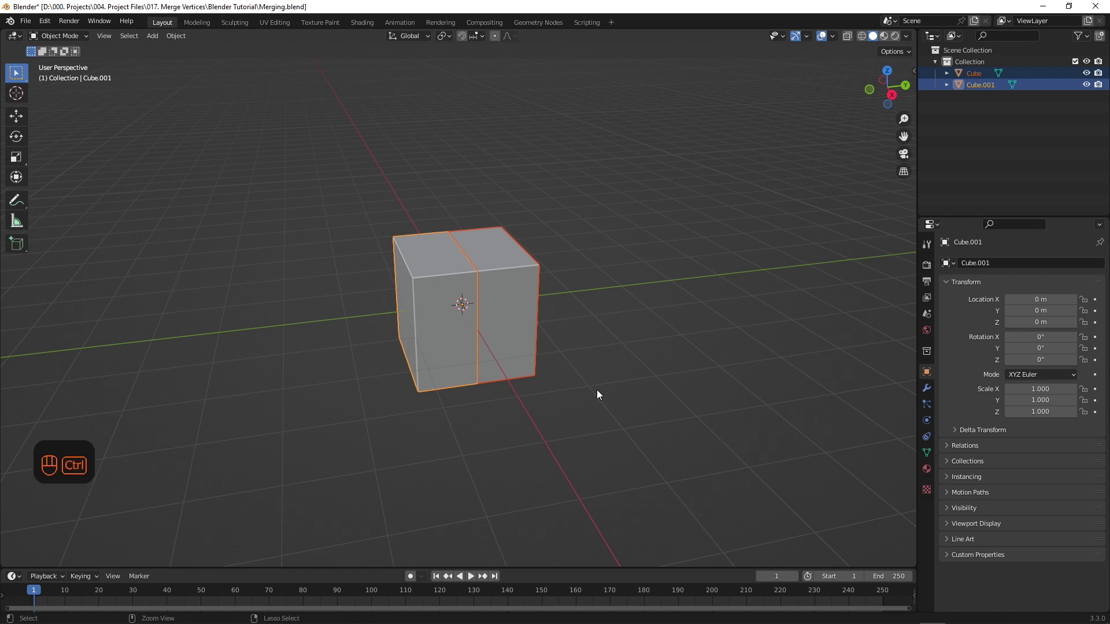
key(ctrl+j)
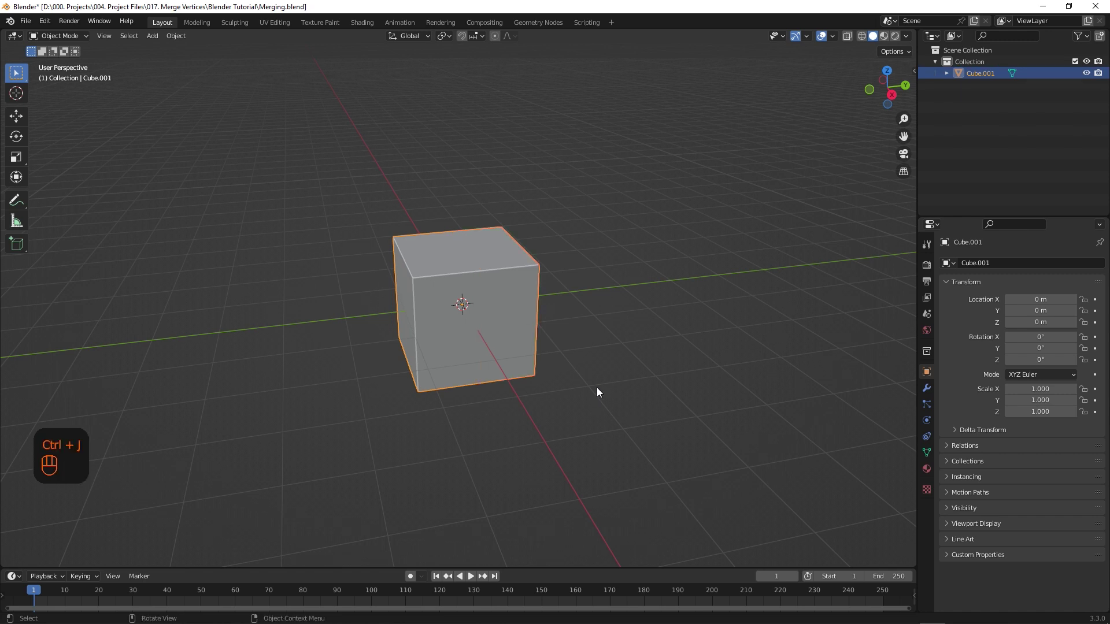
Test-move the joined cube, switch to Edit Mode, and test-move a single vertex.
key(g)
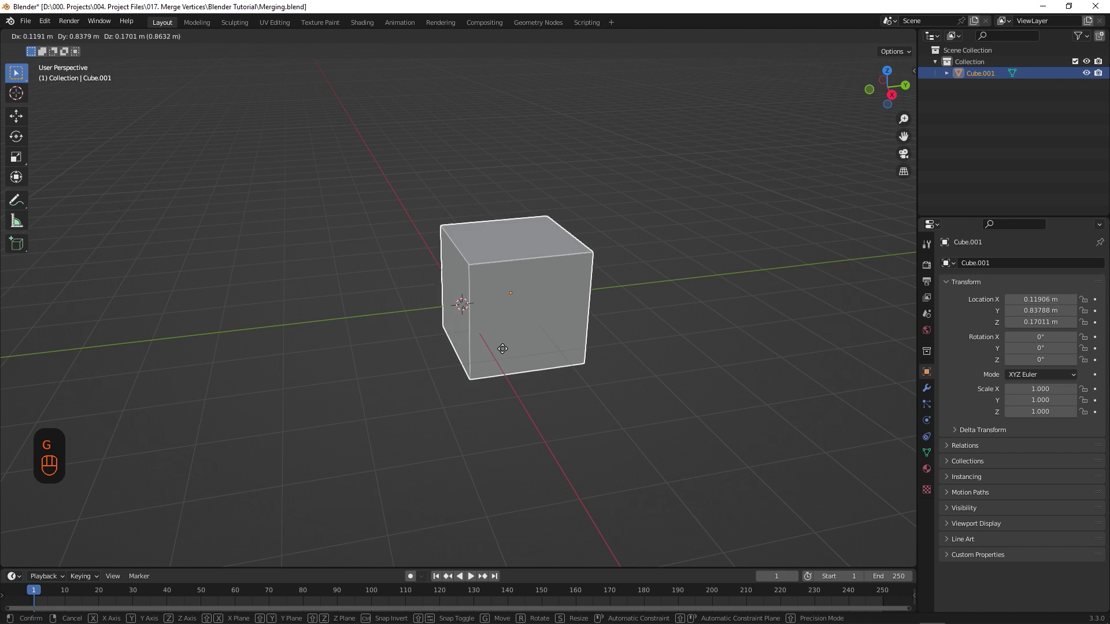
right_click(498, 338)
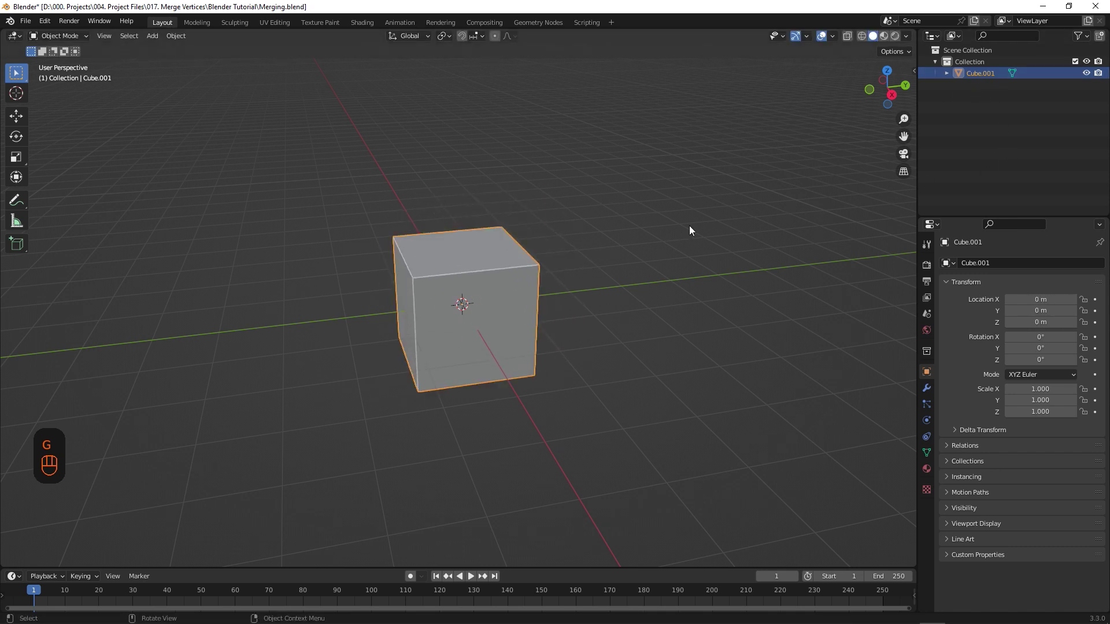
click(61, 36)
click(68, 62)
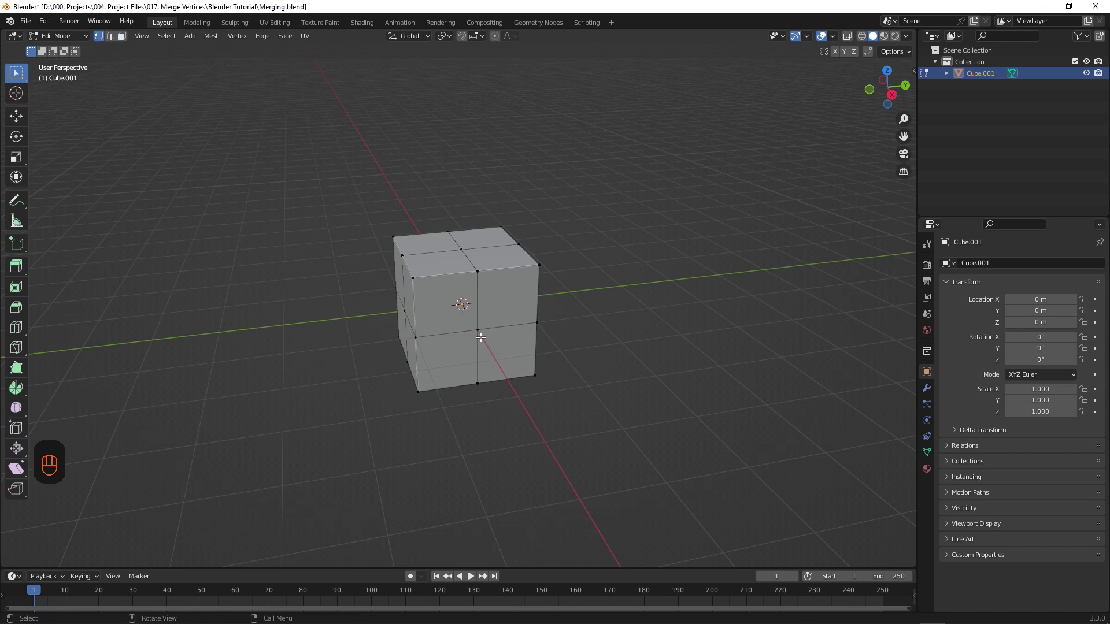
click(477, 329)
key(g)
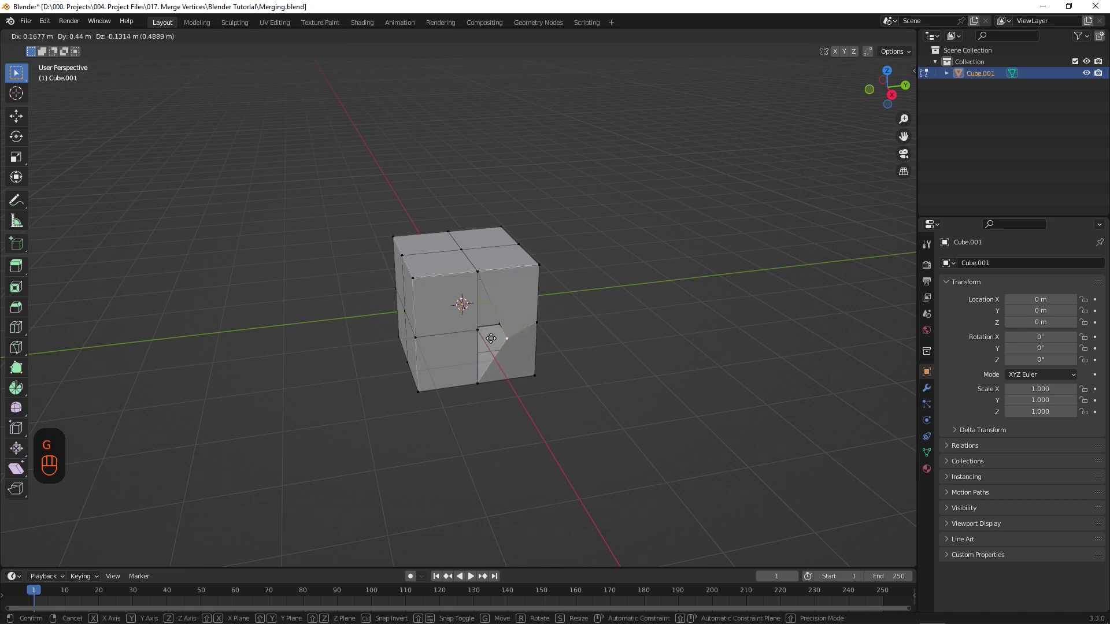
right_click(504, 329)
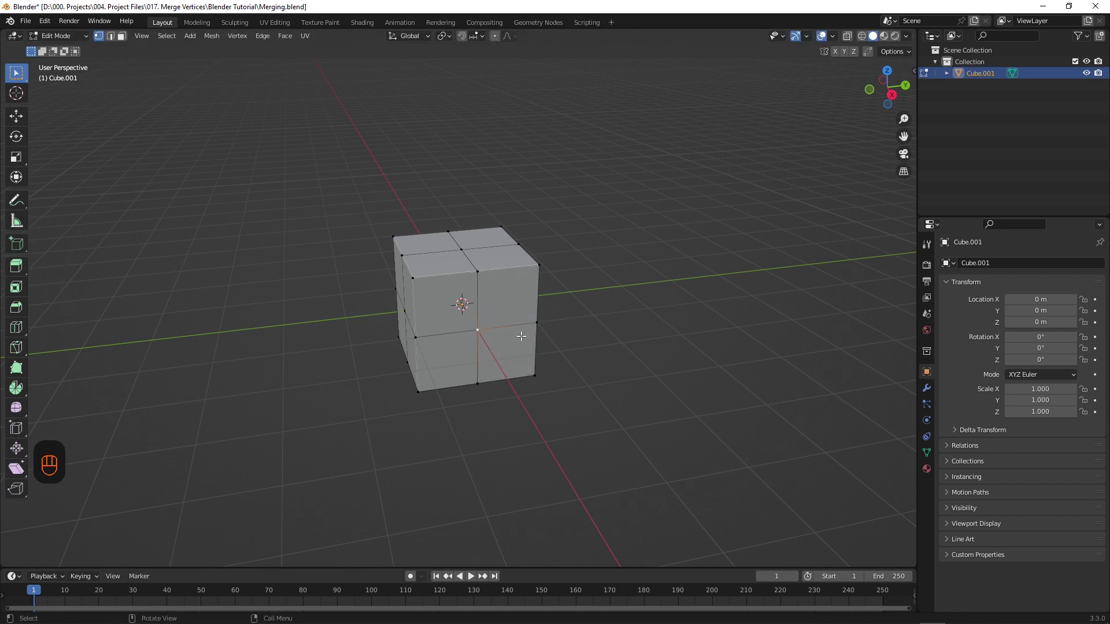
In face select, pick each half with L and test-move it to show they're separate pieces.
click(121, 35)
key(l)
key(g)
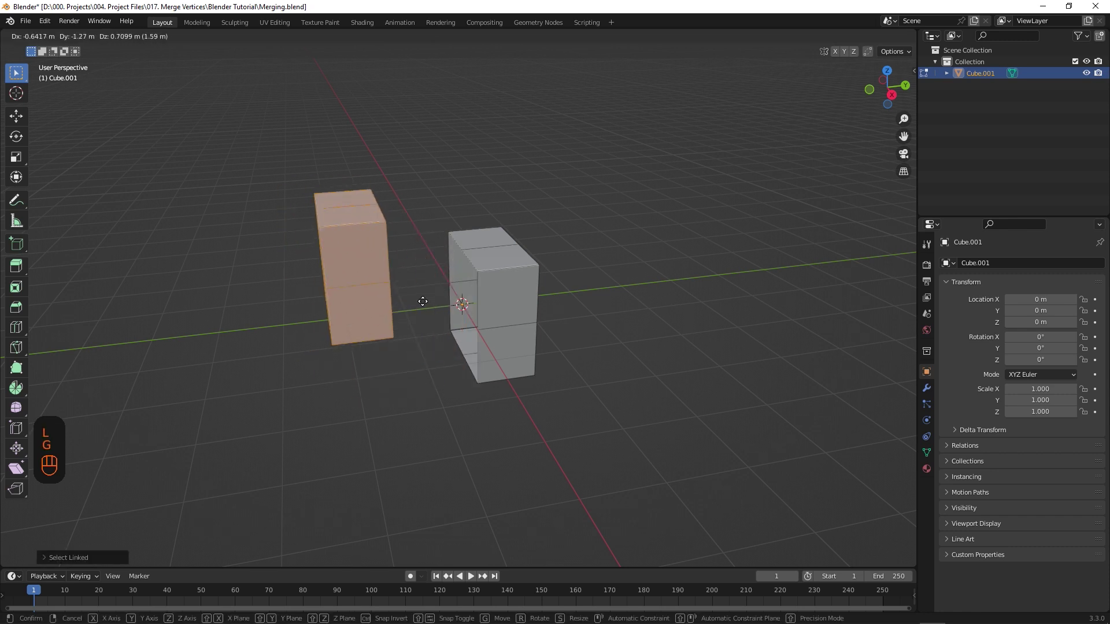
right_click(504, 329)
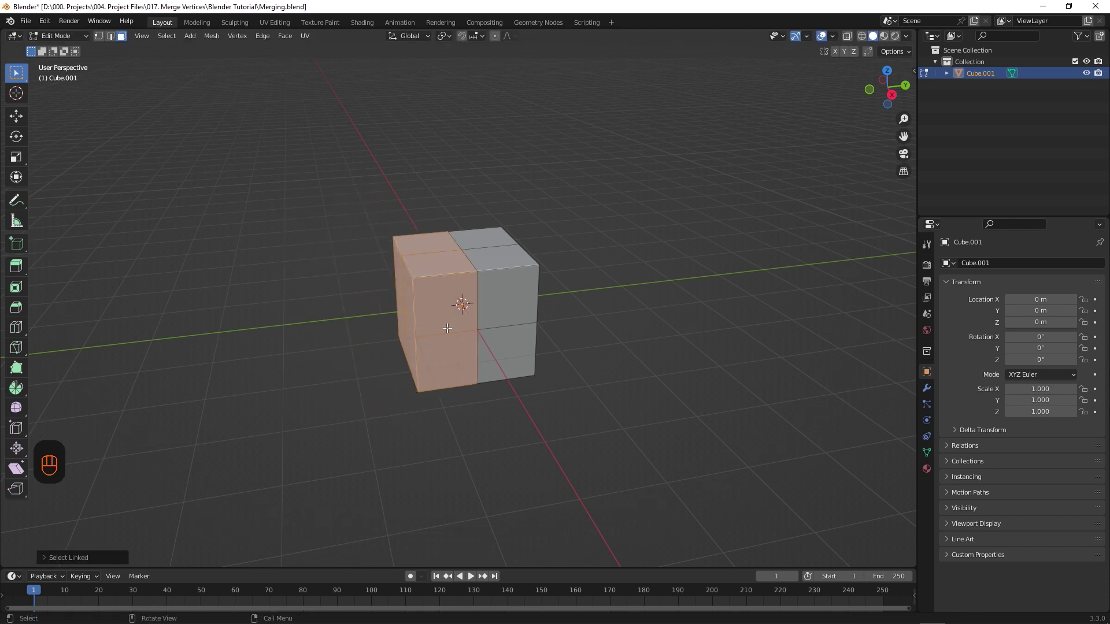
key(alt+a)
key(l)
key(g)
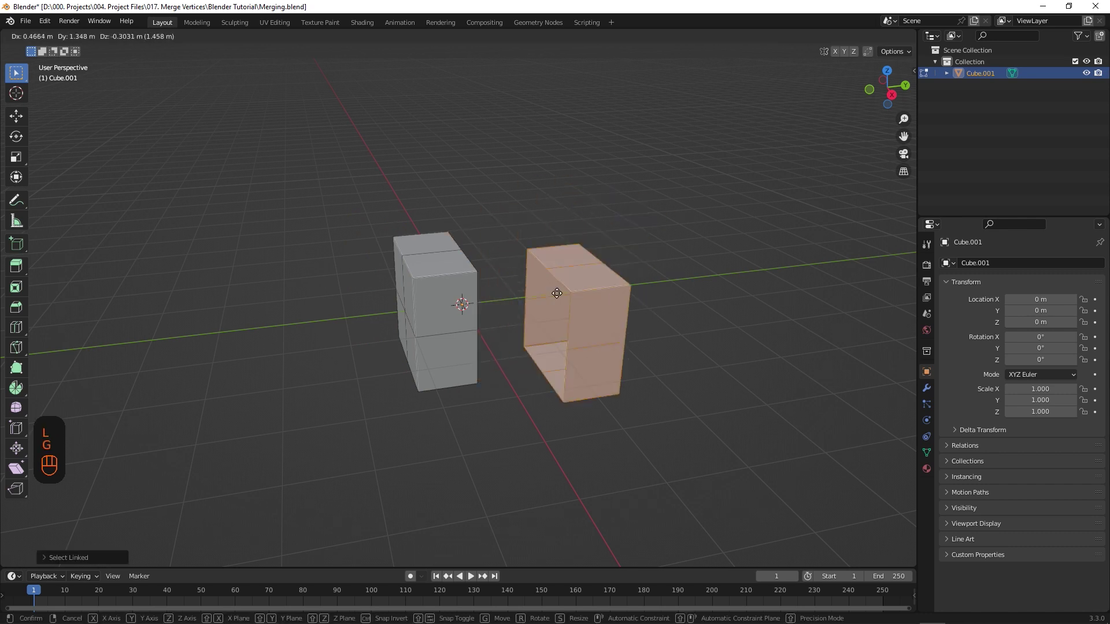
right_click(640, 337)
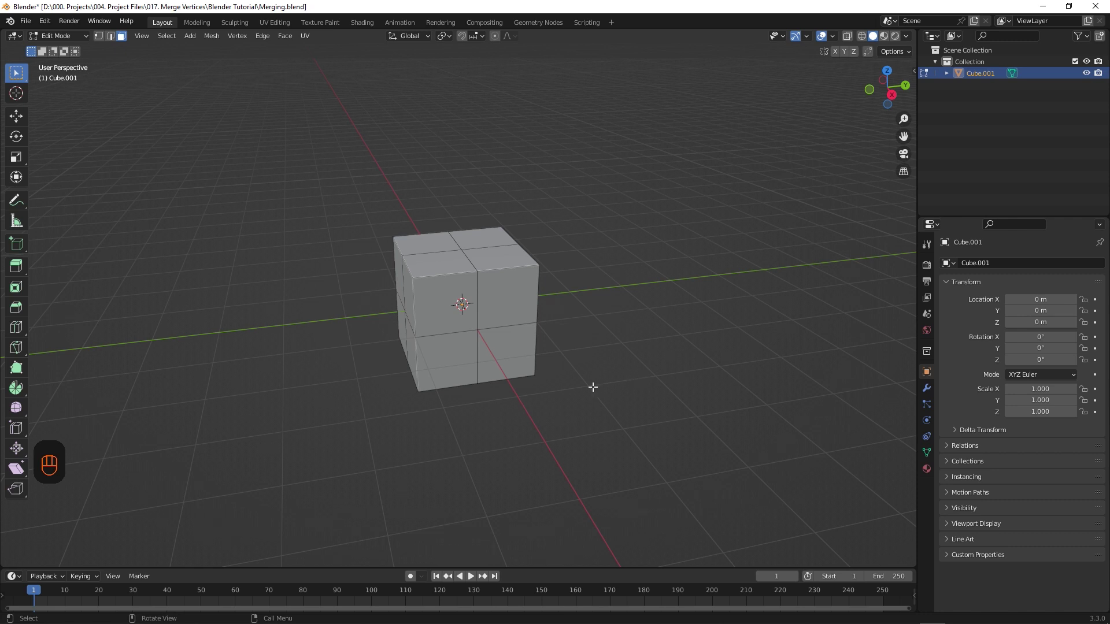
In vertex select, enable X-ray and the Statistics overlay, then box-select the 16 seam vertices.
click(99, 37)
click(848, 36)
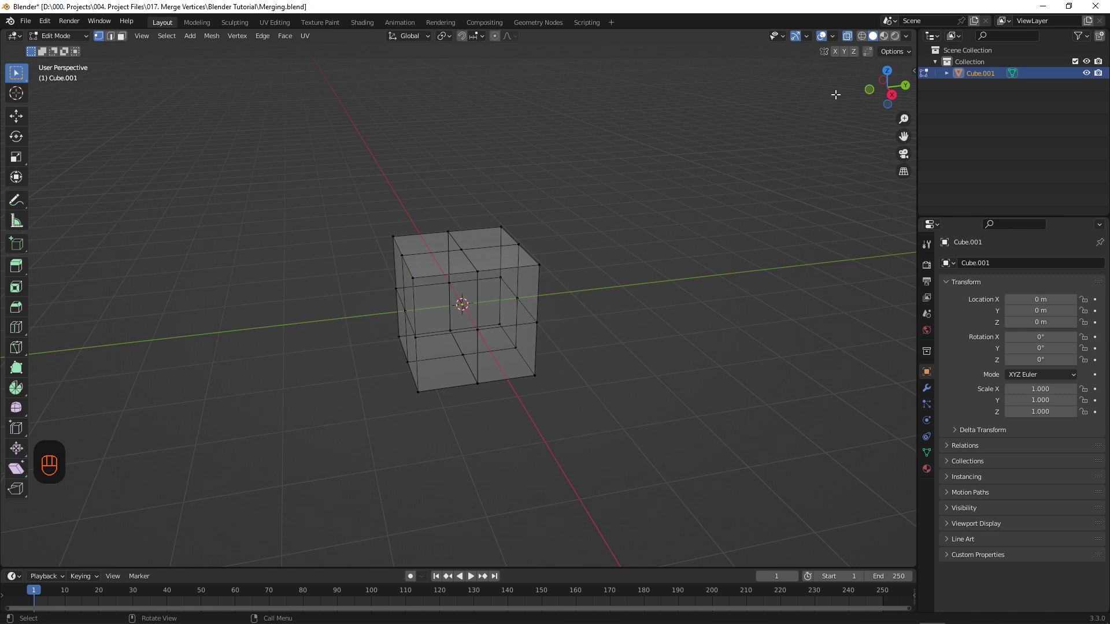
click(833, 36)
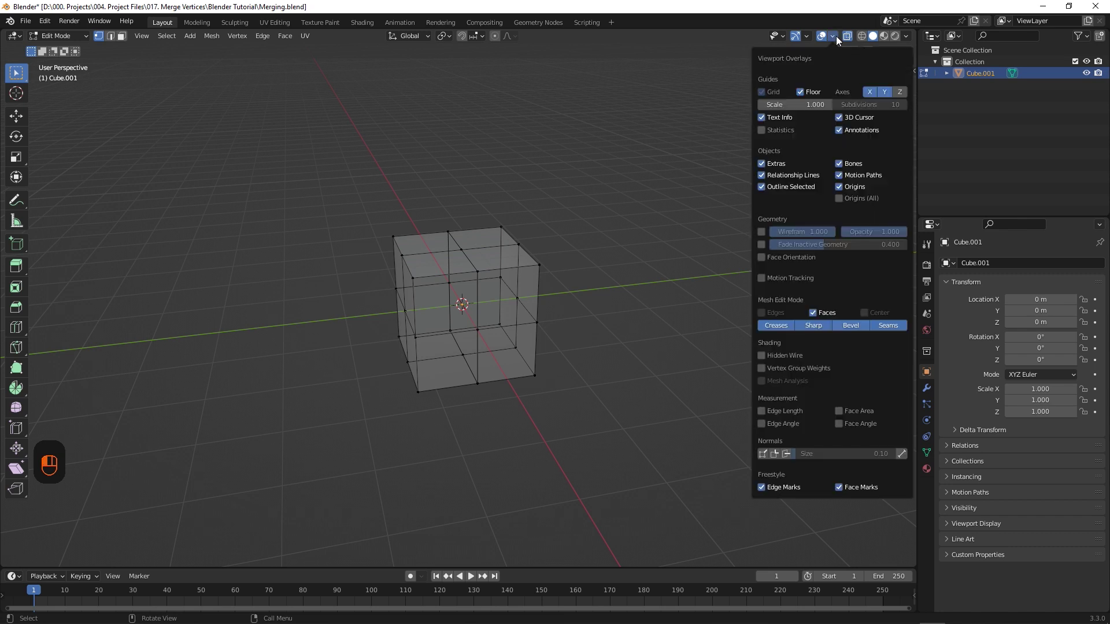
click(762, 130)
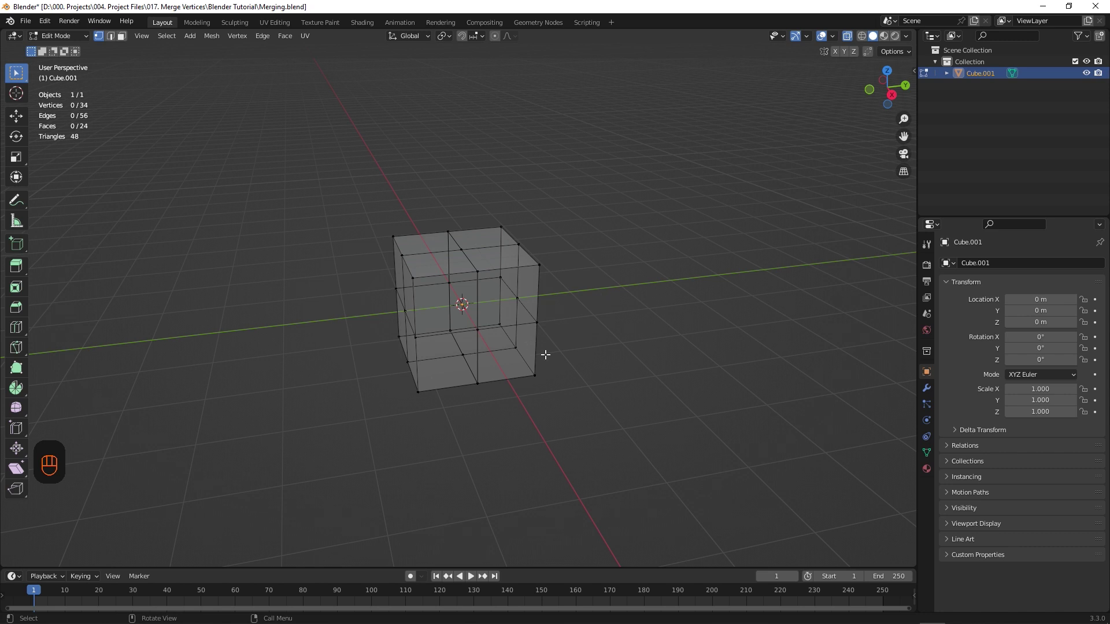
middle_drag(597, 411, 508, 259)
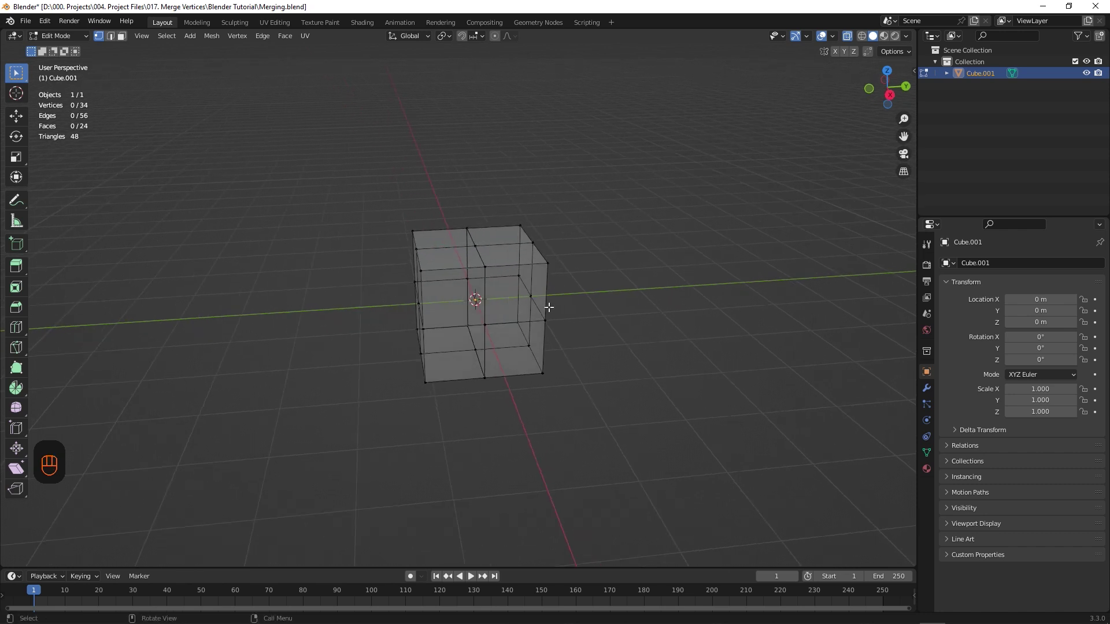
drag(454, 209, 497, 422)
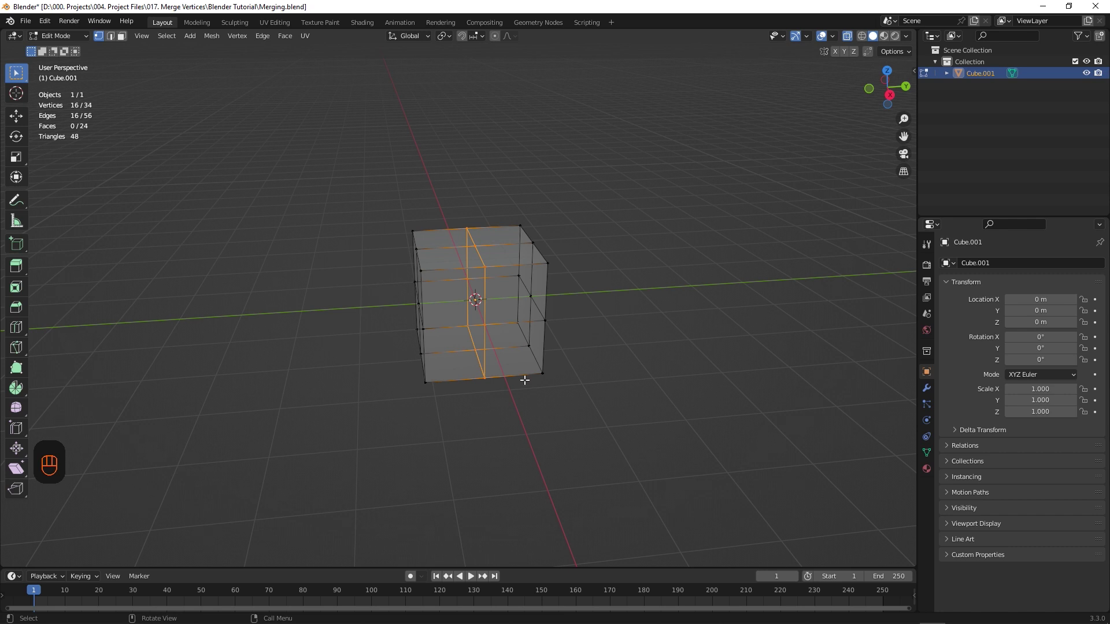
Merge the seam vertices By Distance, then try Merge Distance 1.71 m, Unselected and Sharp Edges.
key(m)
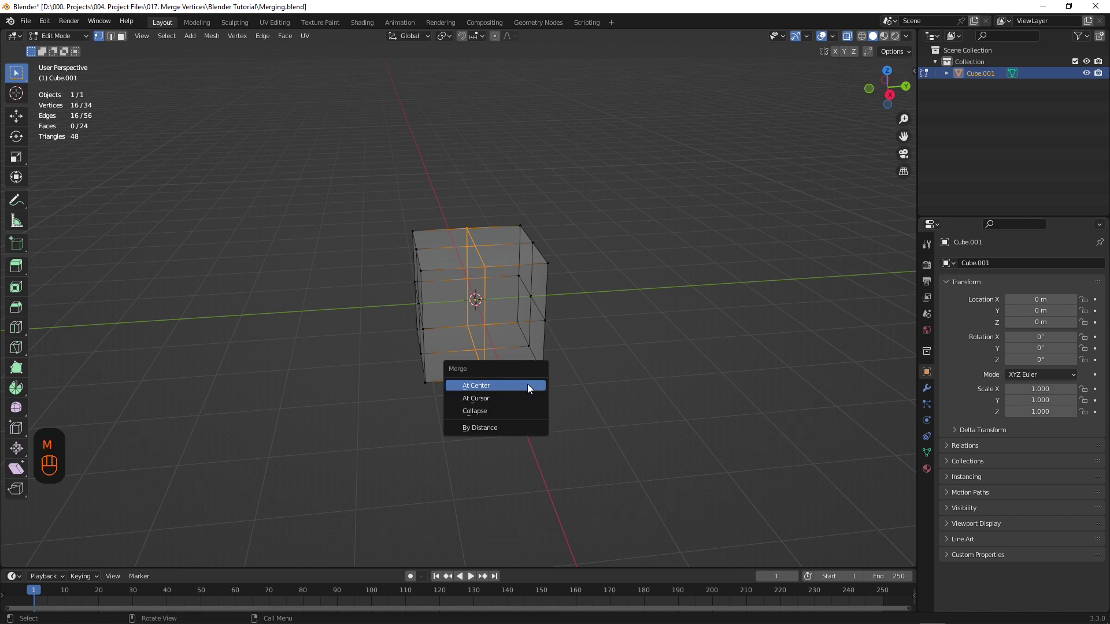
click(532, 427)
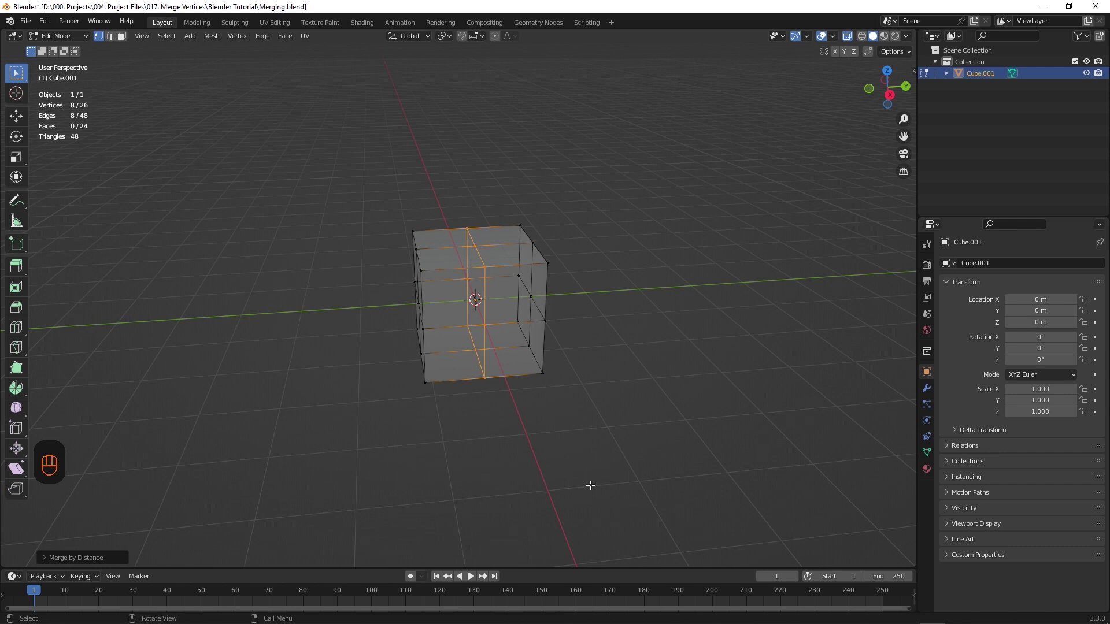
click(44, 559)
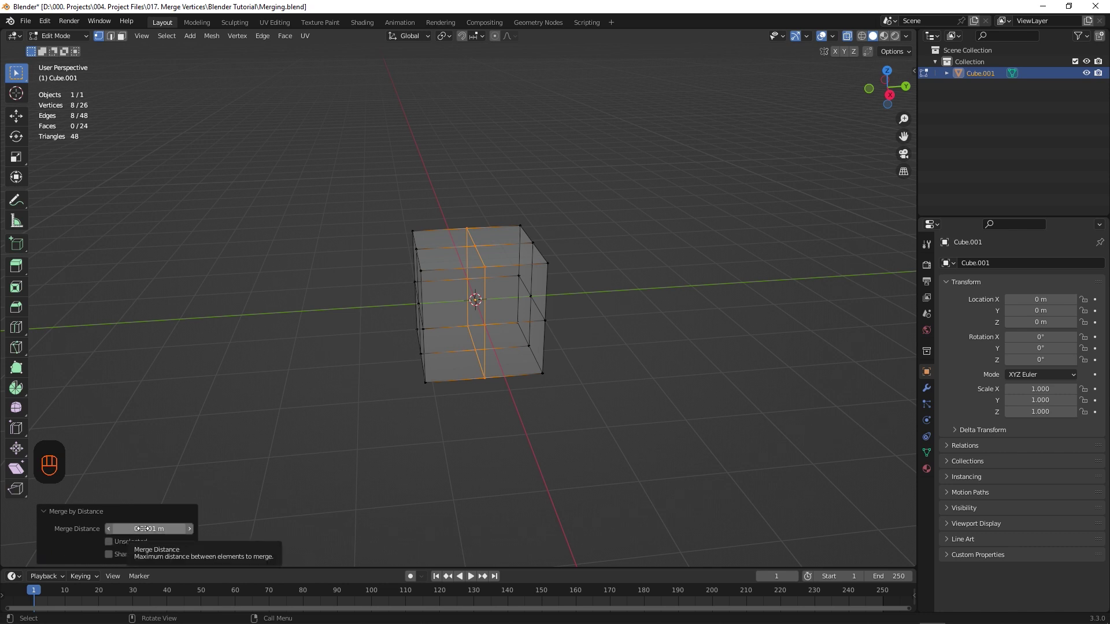
mouse_move(143, 529)
mouse_down()
mouse_move(229, 528)
mouse_move(113, 528)
mouse_move(133, 528)
mouse_up()
click(108, 542)
click(109, 541)
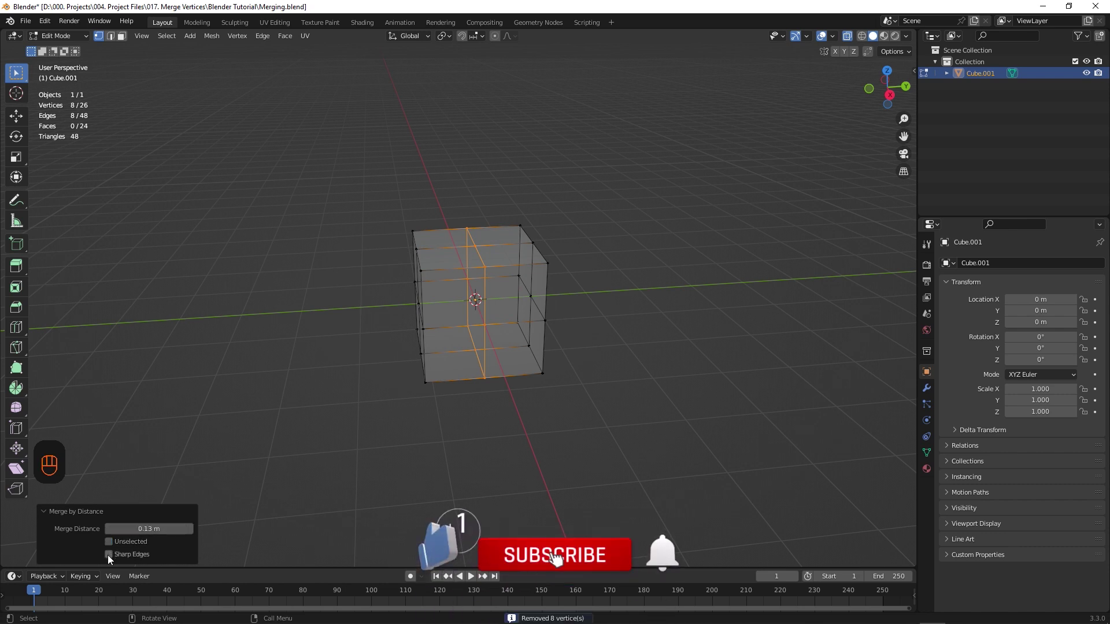
click(107, 555)
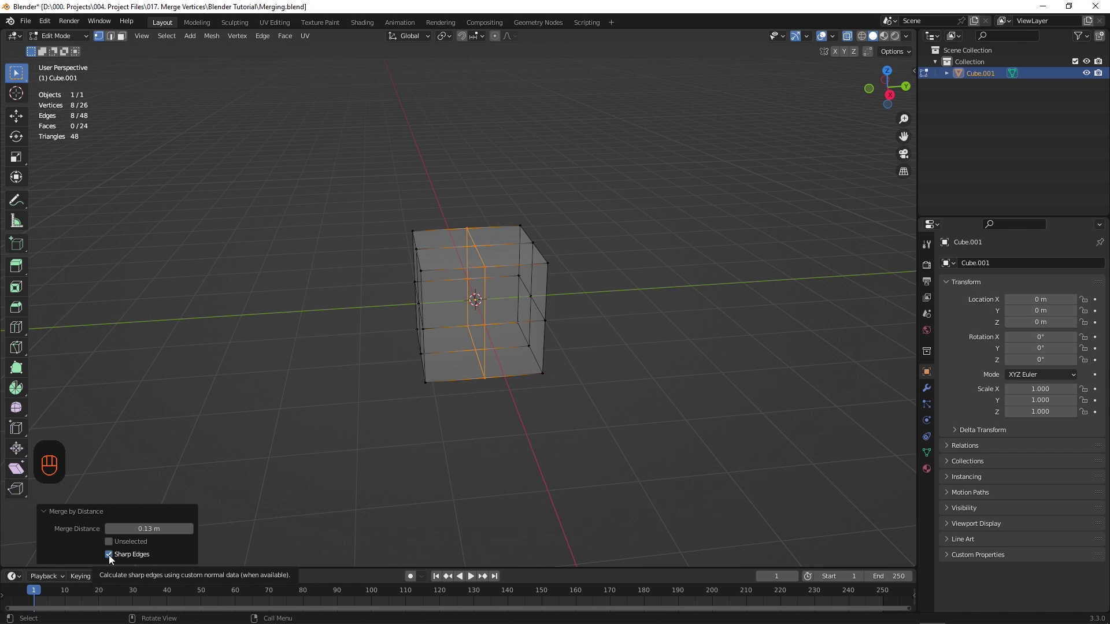
click(108, 555)
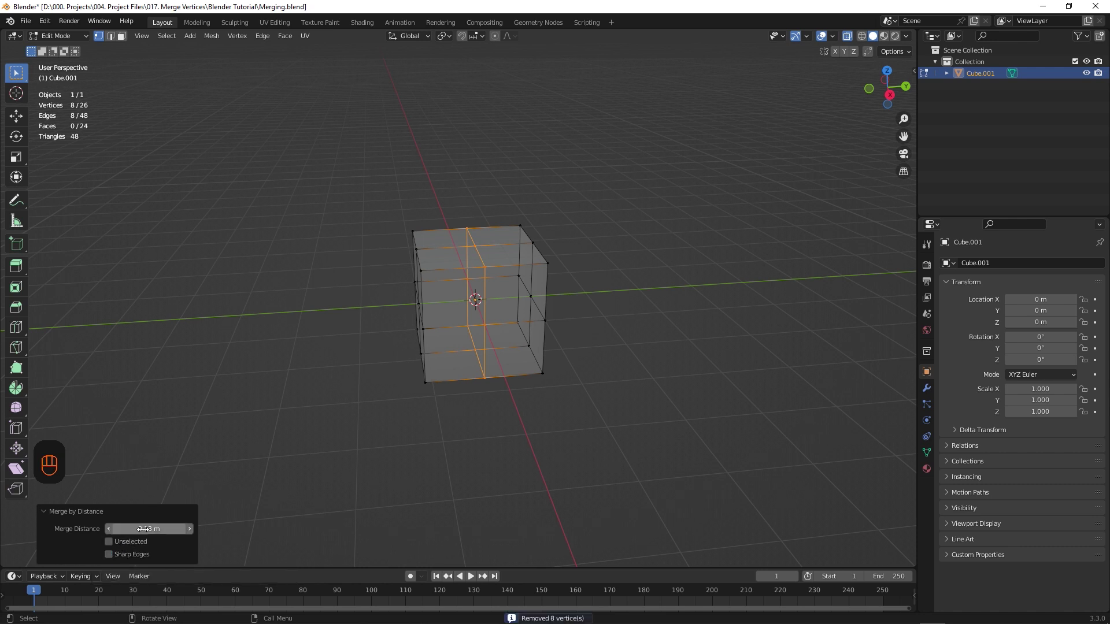
Reset the merge distance to 0.00001 m, then L-select the mesh, test-move it, and deselect.
drag(147, 528, 121, 529)
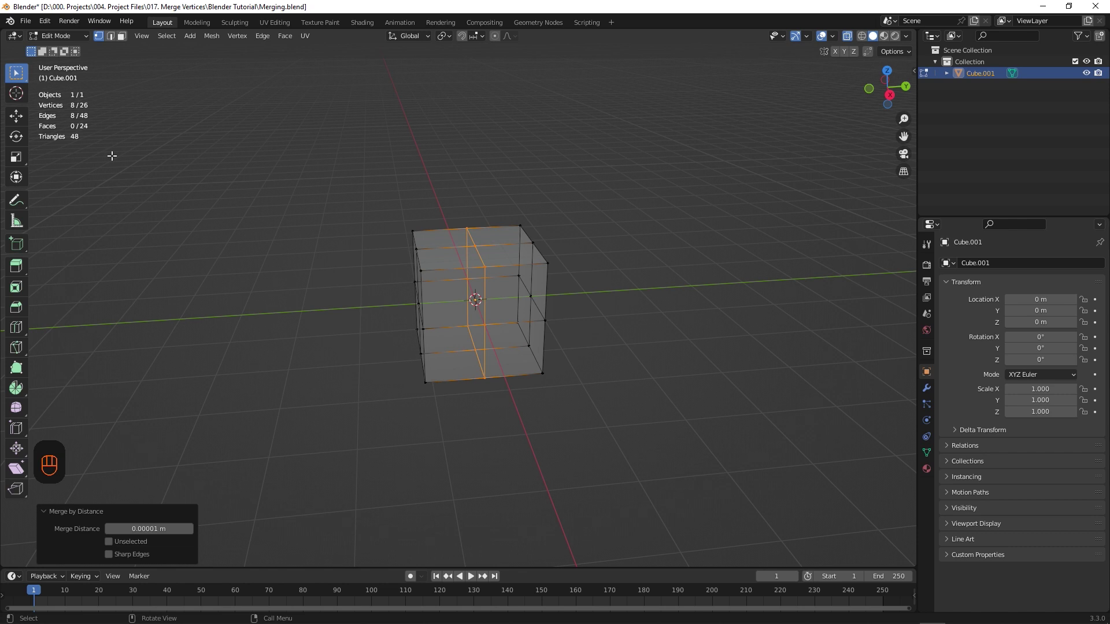
click(121, 36)
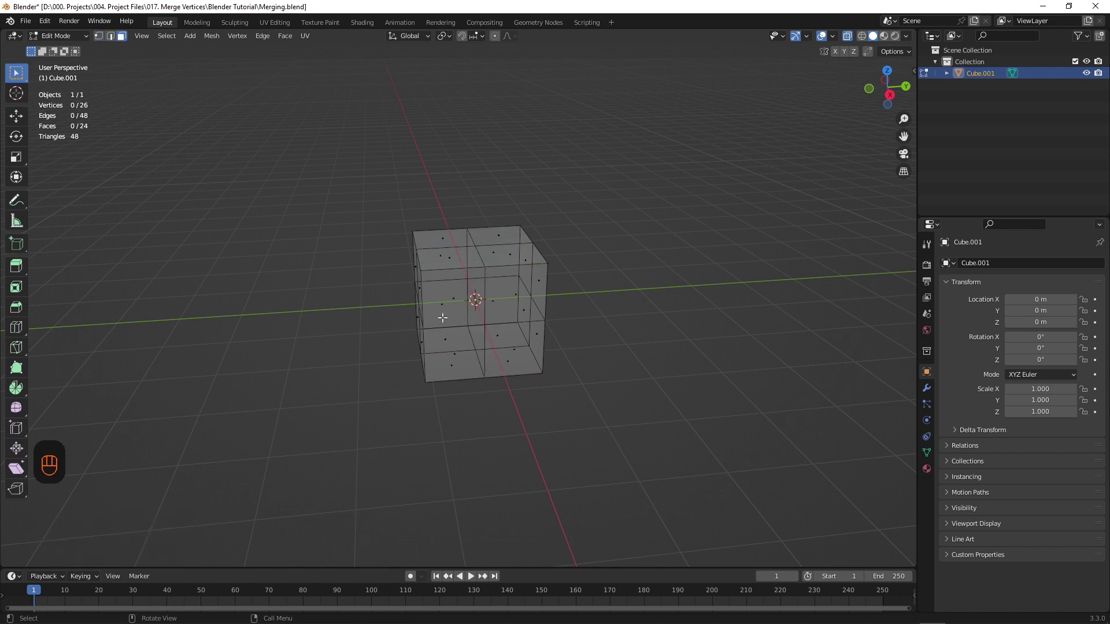
key(l)
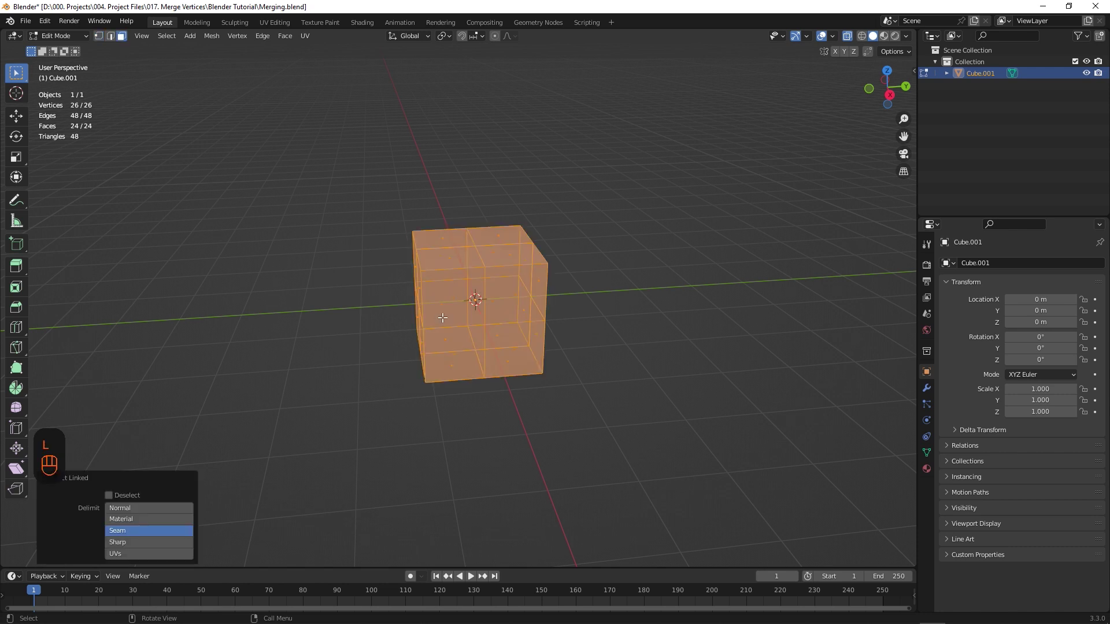
key(g)
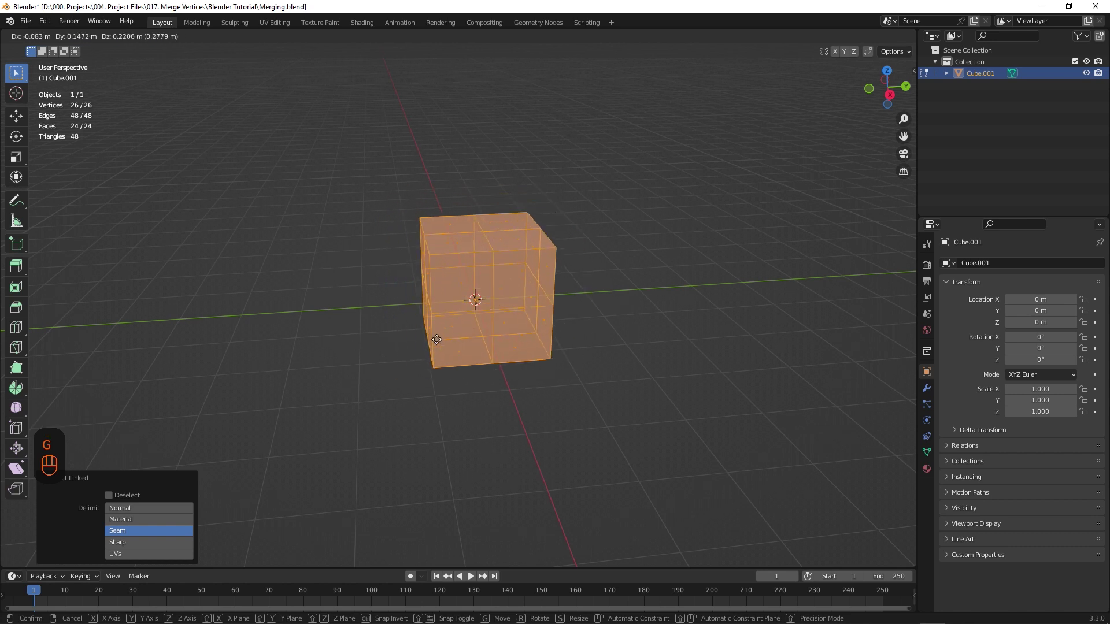
key(Escape)
click(582, 384)
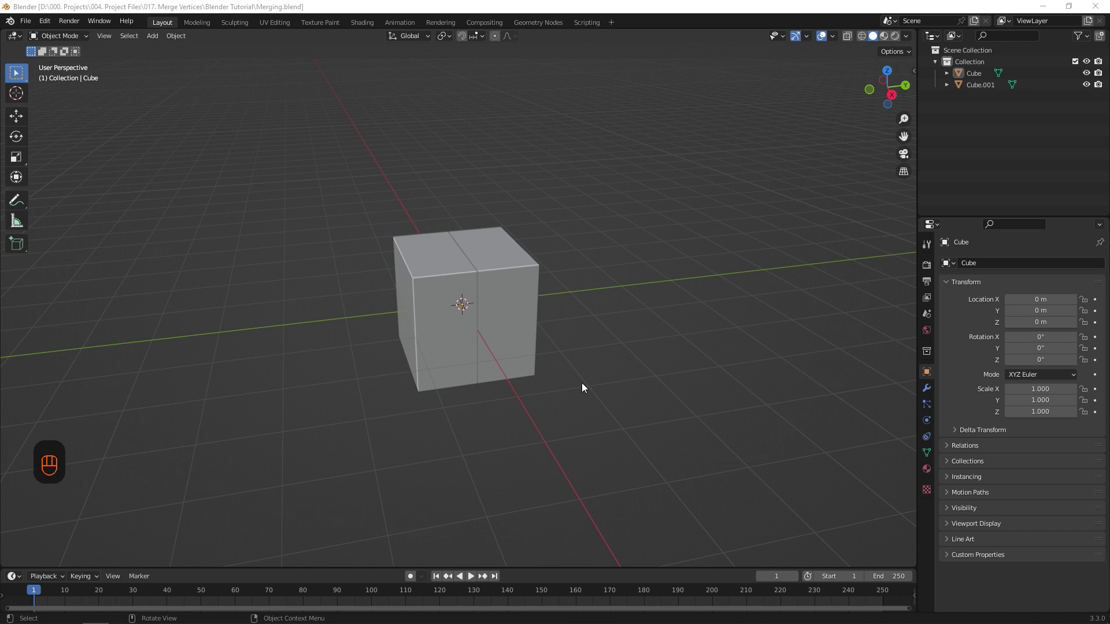
Select both halves with Cube active and join them with Ctrl+J into one Cube object.
click(461, 352)
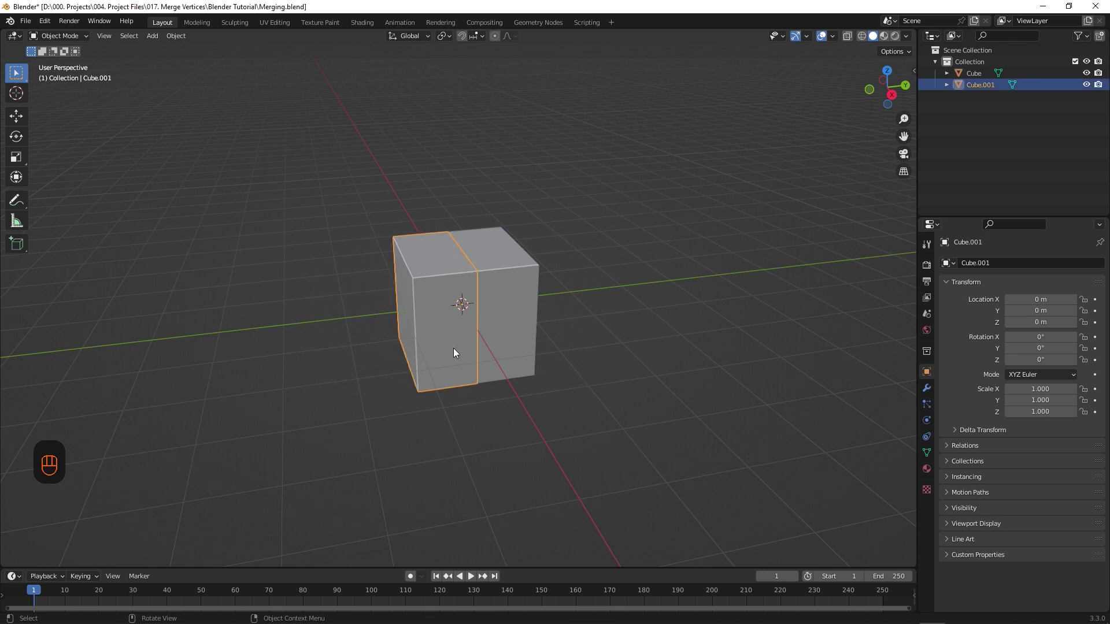
key(g)
right_click(526, 370)
click(526, 366)
key(g)
right_click(629, 398)
click(469, 362)
shift+click(513, 352)
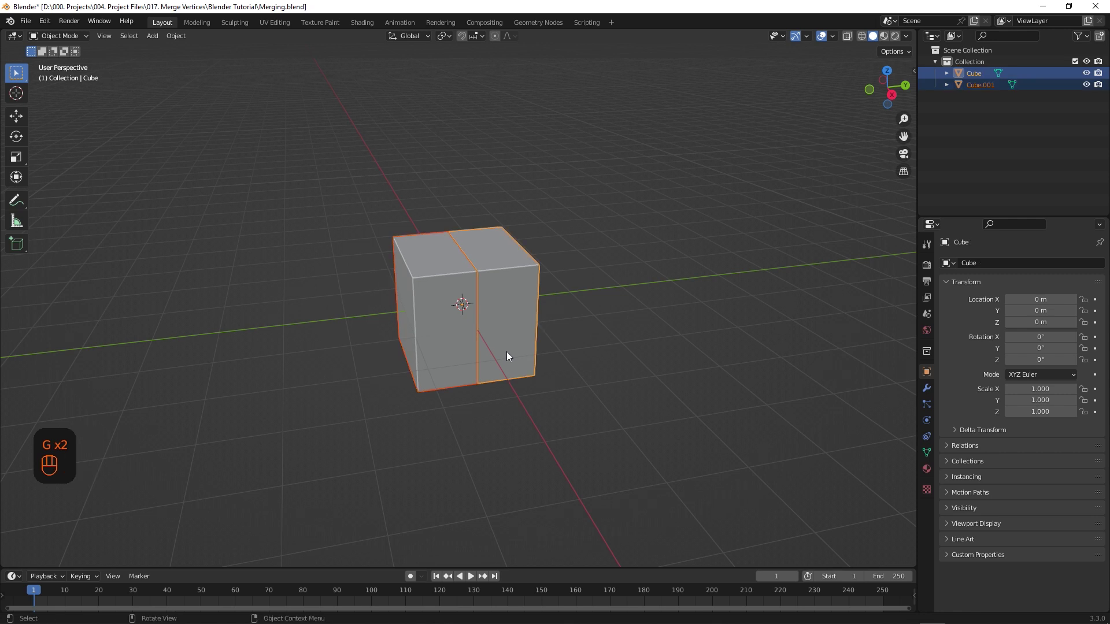
key(ctrl+j)
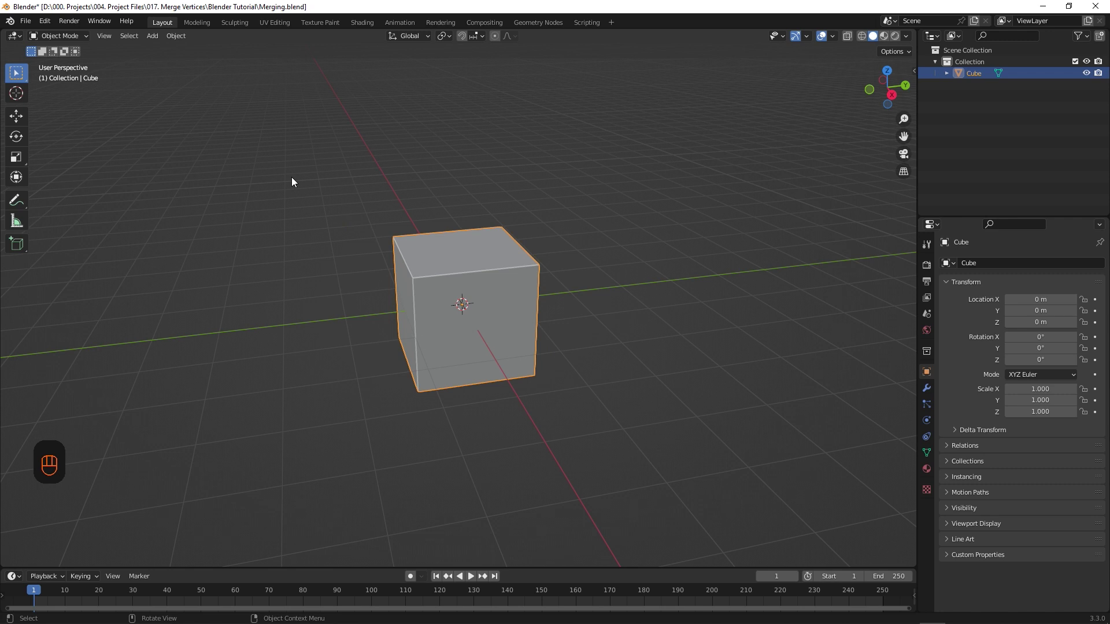
In Edit Mode with vertex select and X-ray, box-select the middle seam column of vertices.
click(70, 36)
click(66, 61)
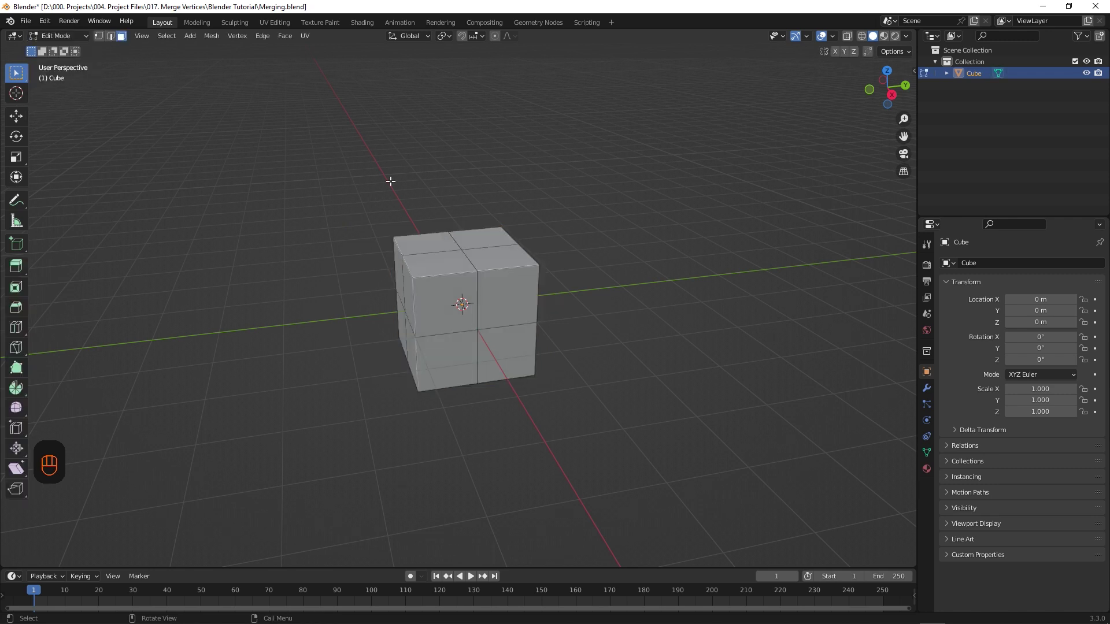
click(98, 38)
click(848, 36)
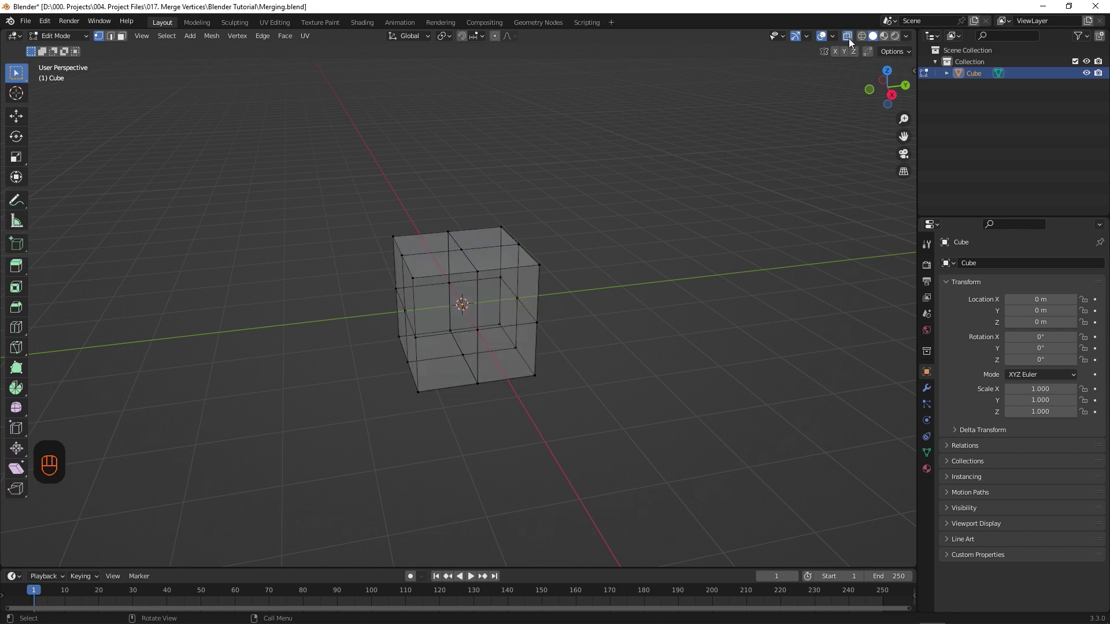
middle_drag(599, 314, 453, 225)
drag(454, 224, 505, 408)
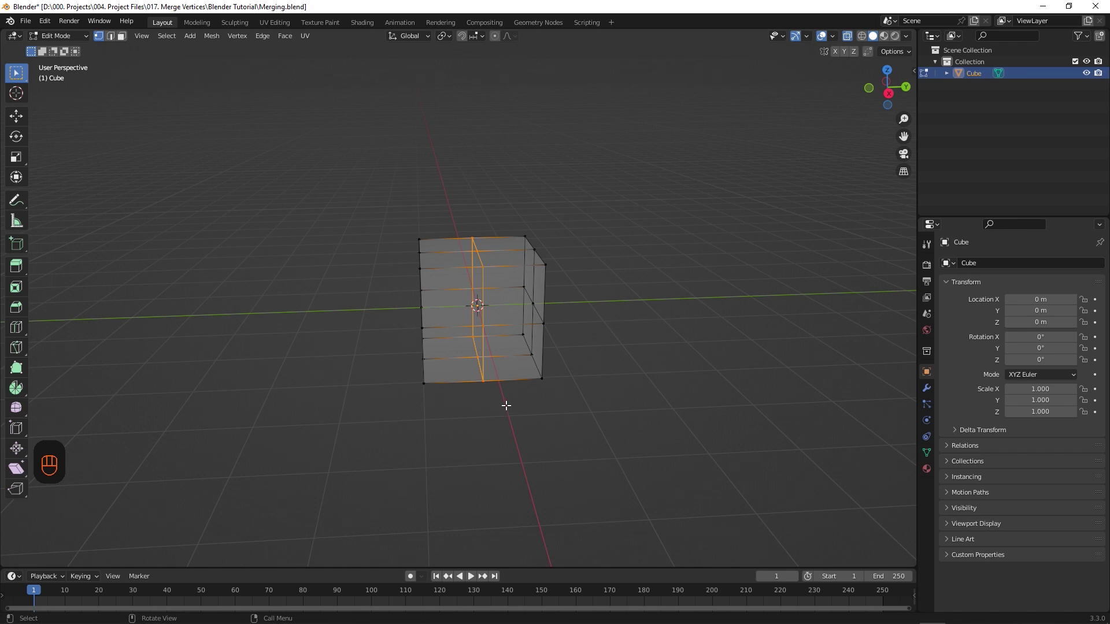
key(m)
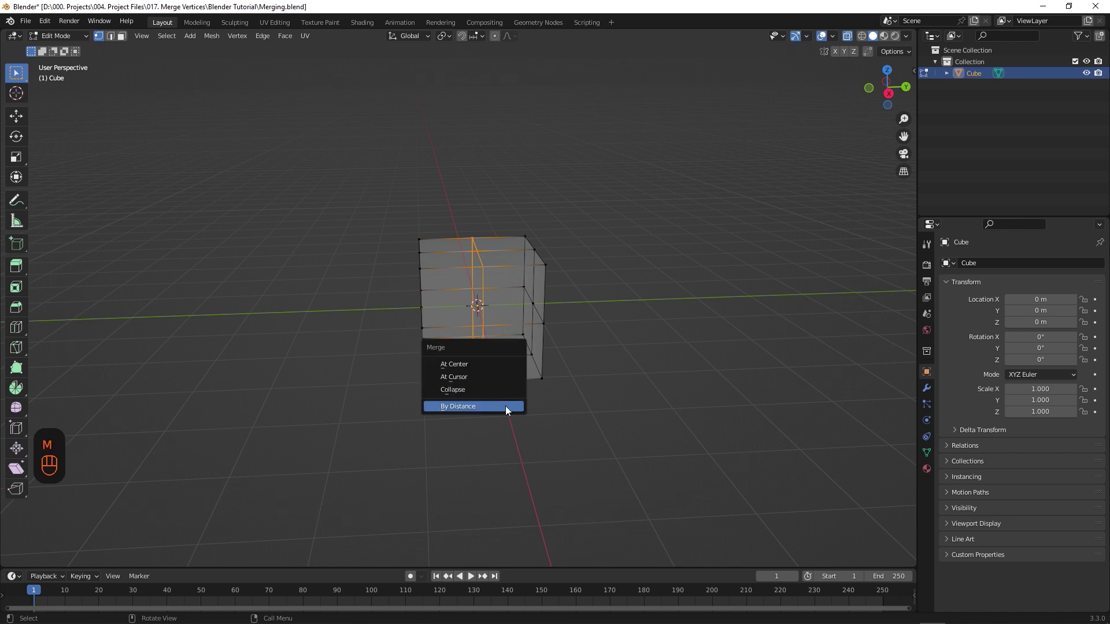
click(520, 364)
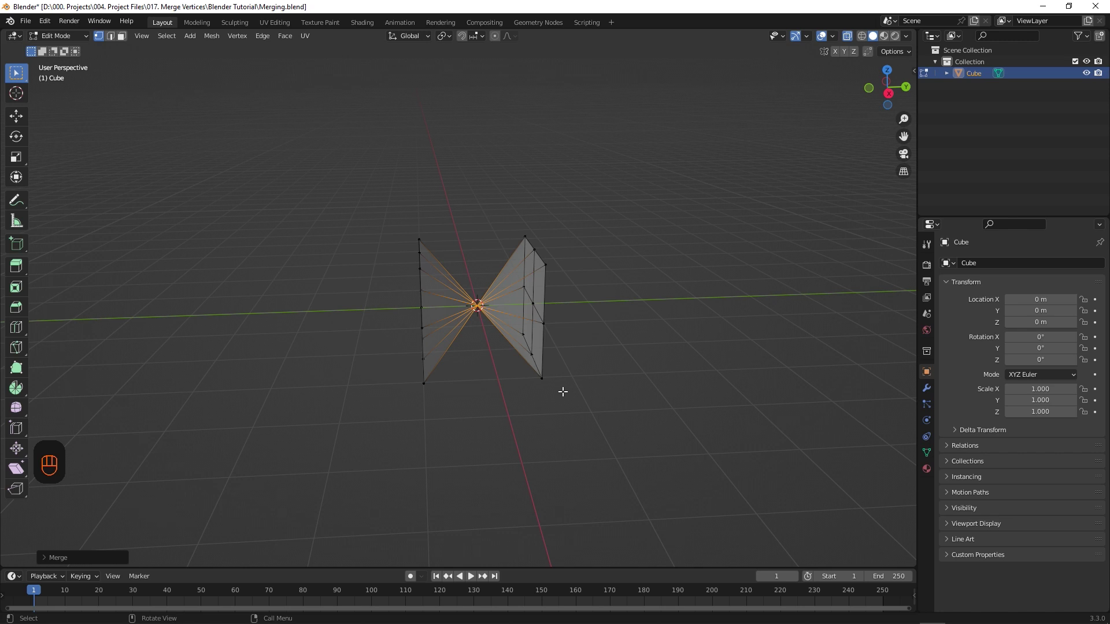
key(ctrl+z)
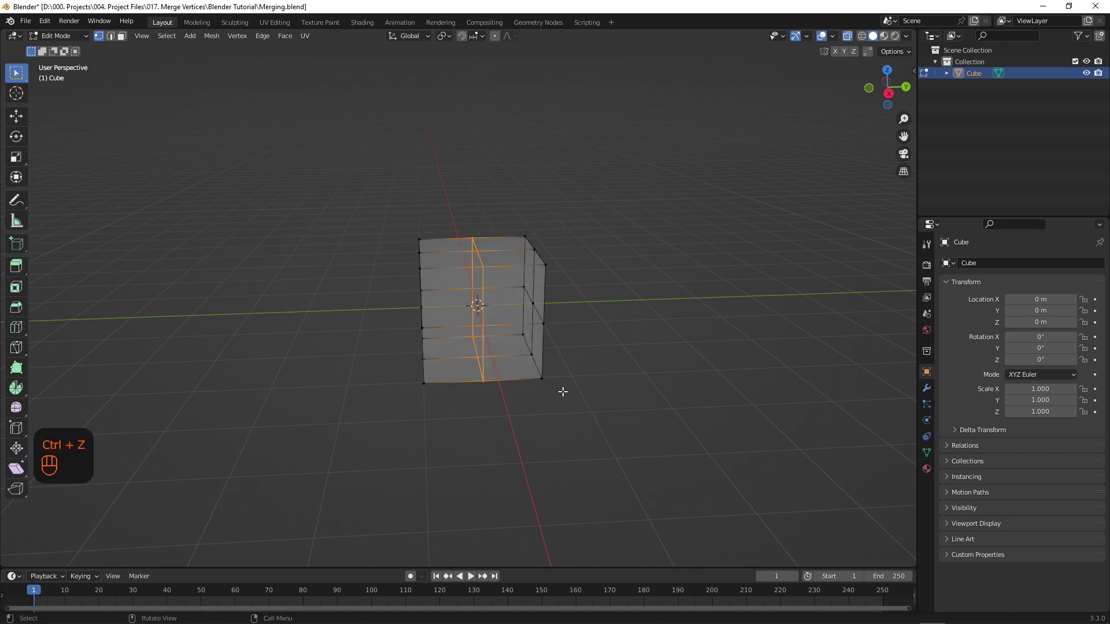
key(m)
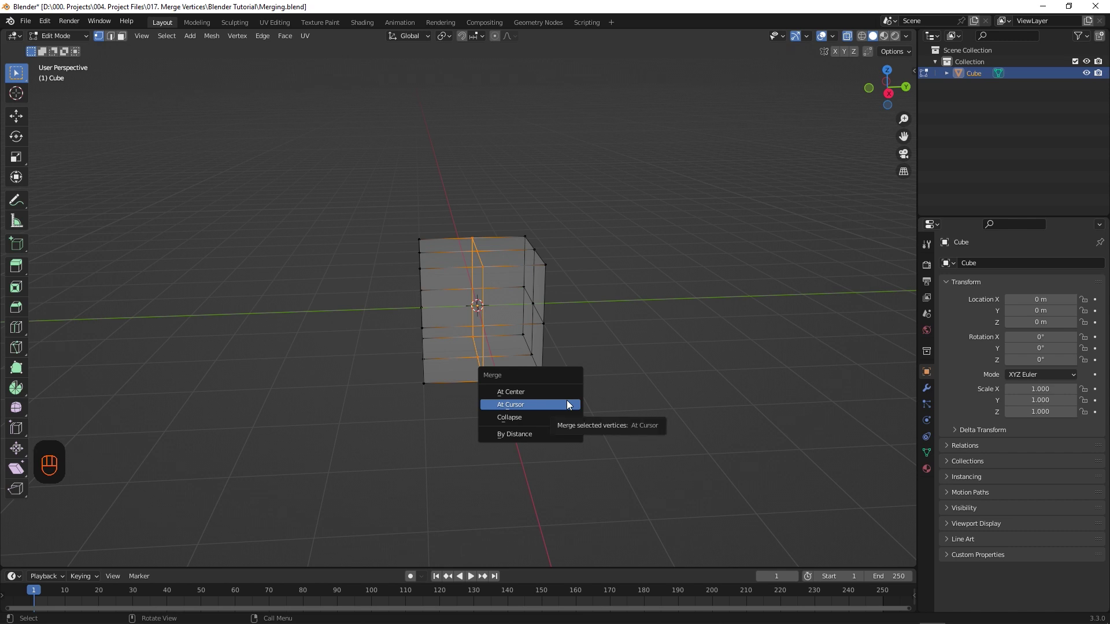
click(19, 99)
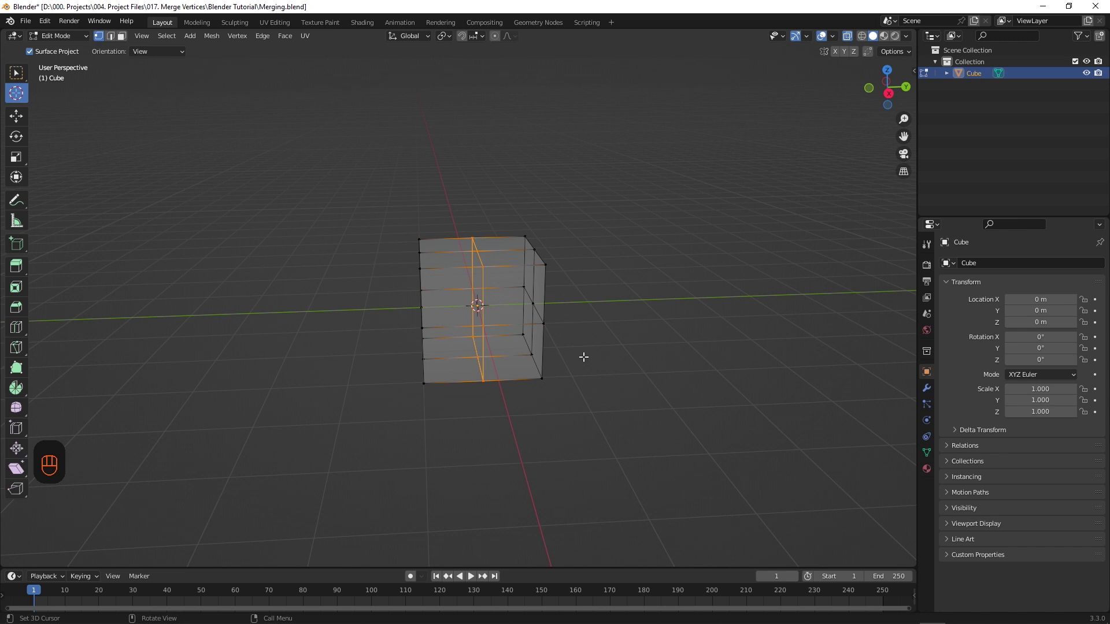
click(581, 358)
click(24, 119)
key(m)
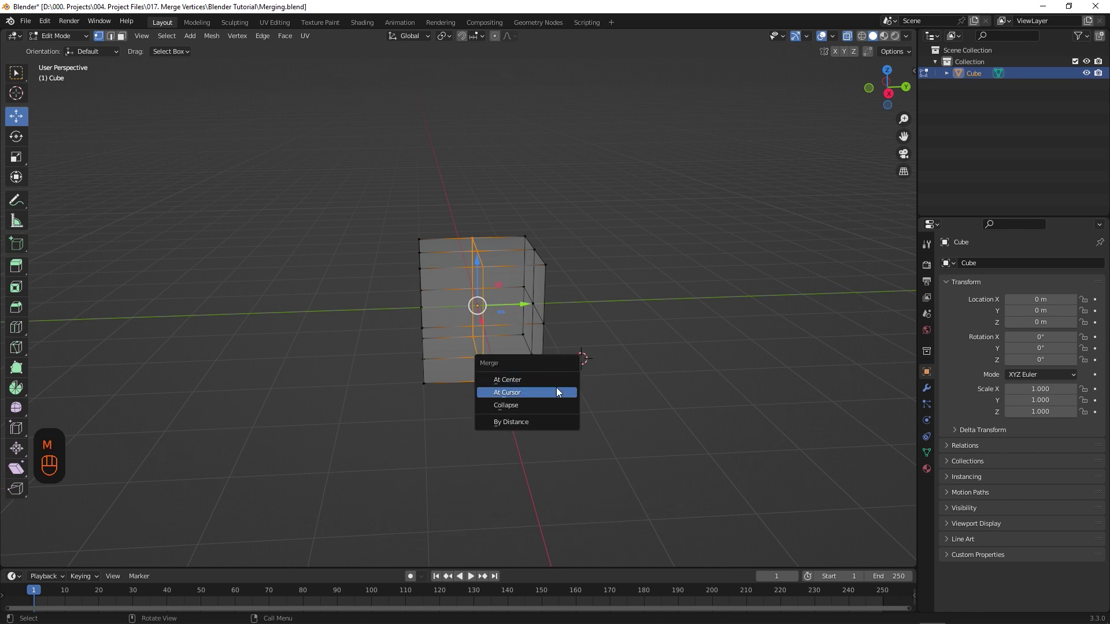
click(556, 391)
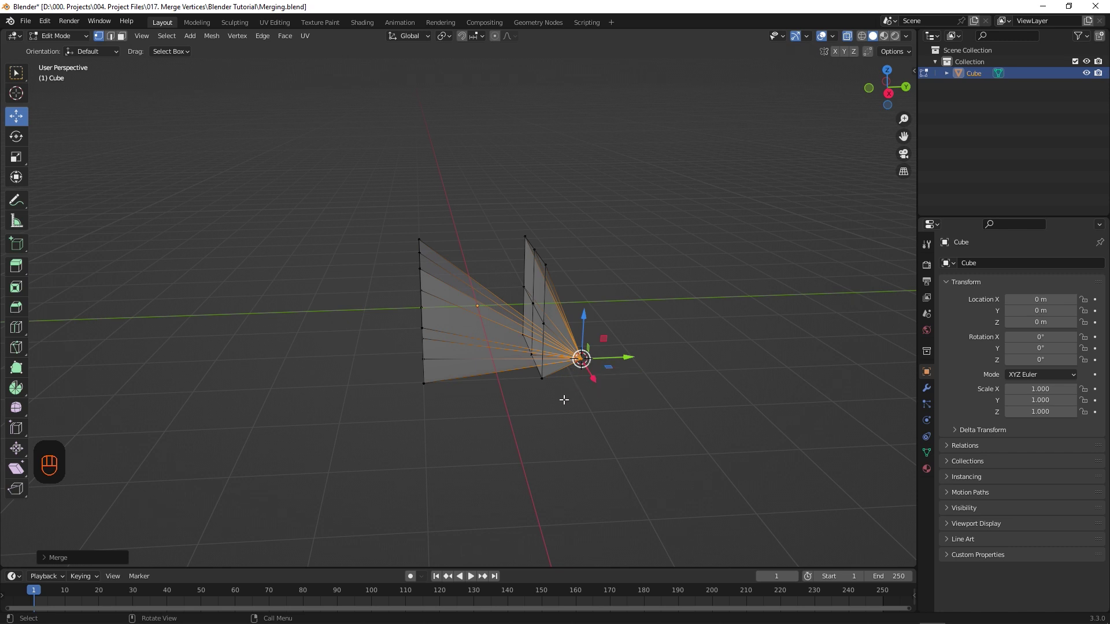
key(ctrl+z)
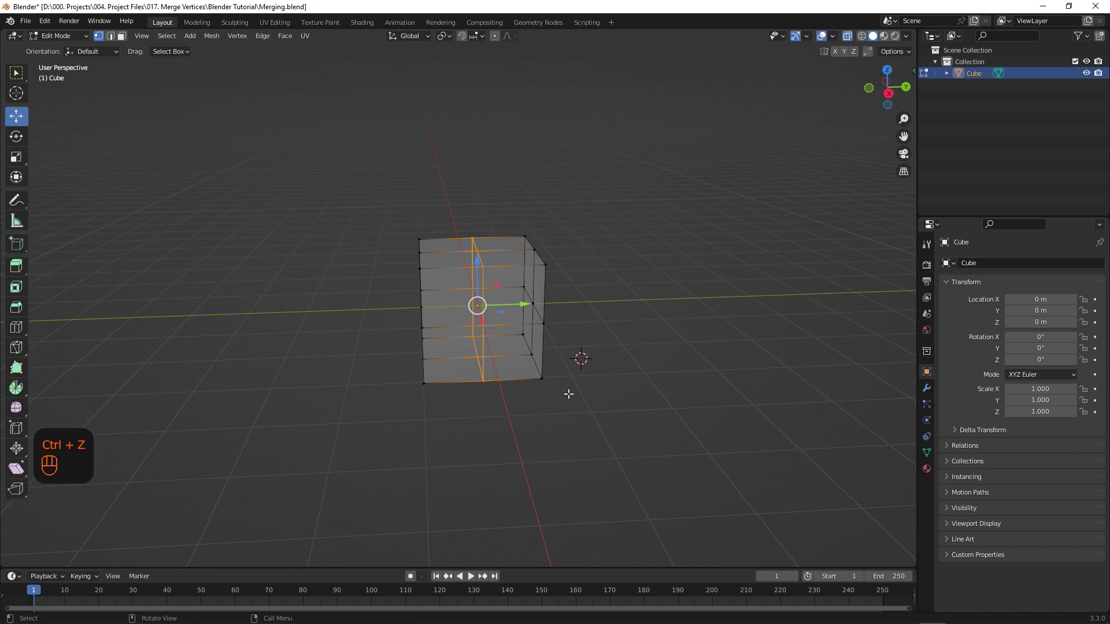
key(shift+c)
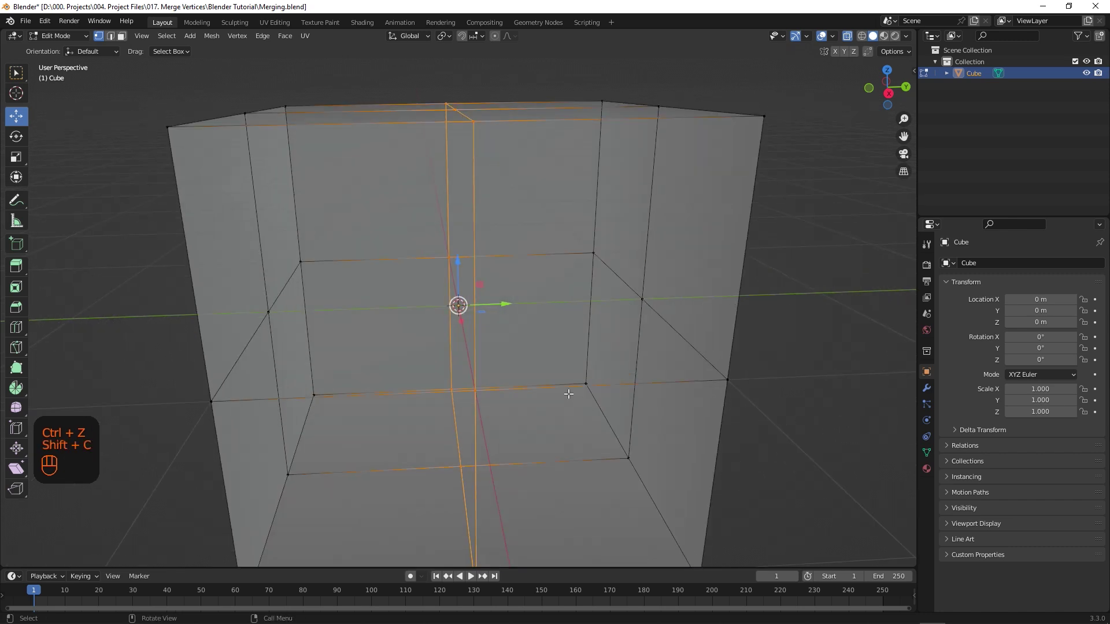
middle_drag(569, 393, 624, 376)
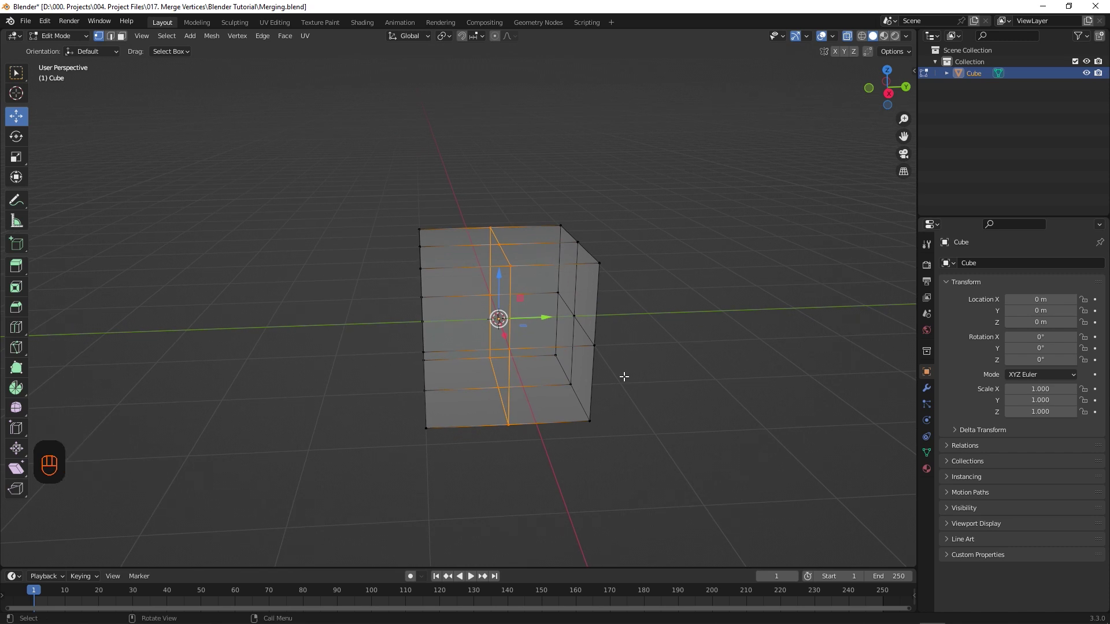
Collapse each pair of selected seam vertices into one point with M > Collapse.
key(m)
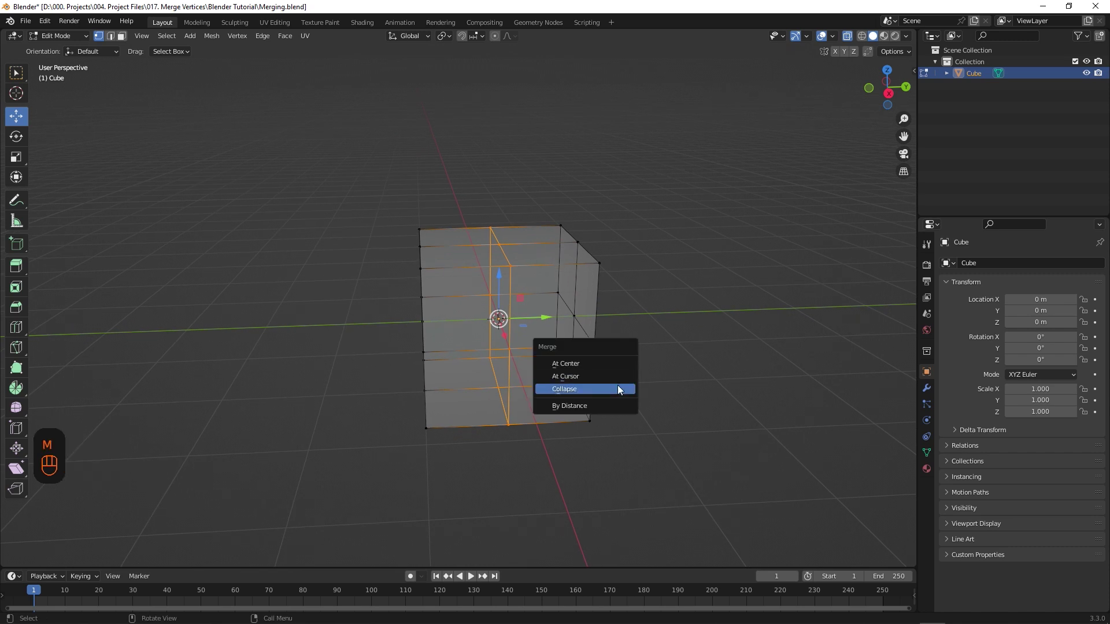
click(618, 389)
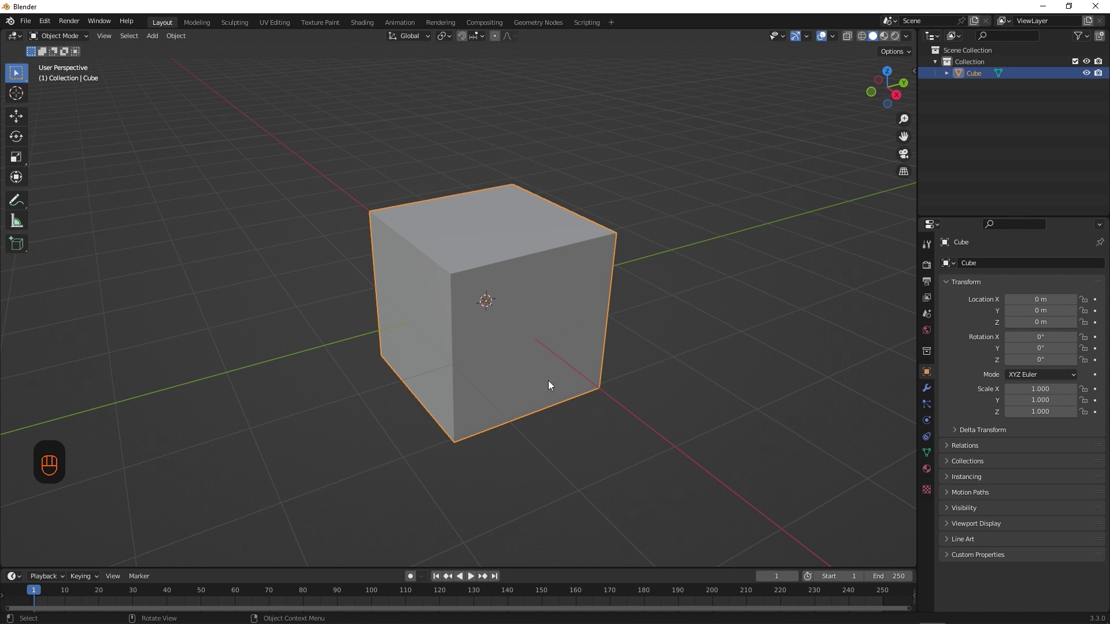
In Edit Mode, box-select a square vertex patch on the front face and one on the left face.
click(58, 36)
click(74, 57)
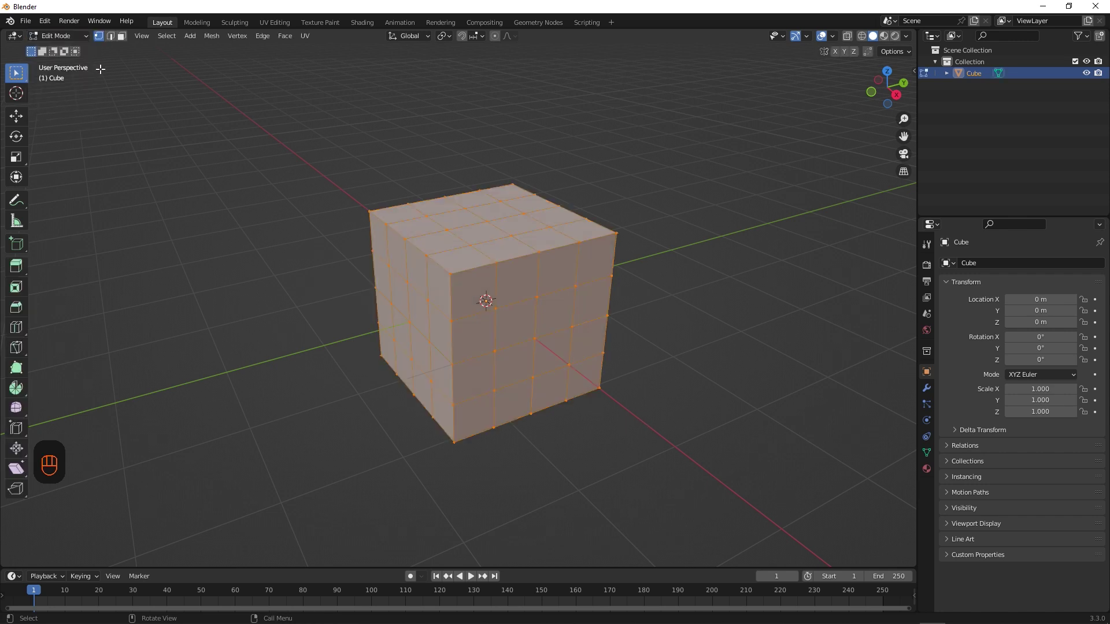
click(661, 410)
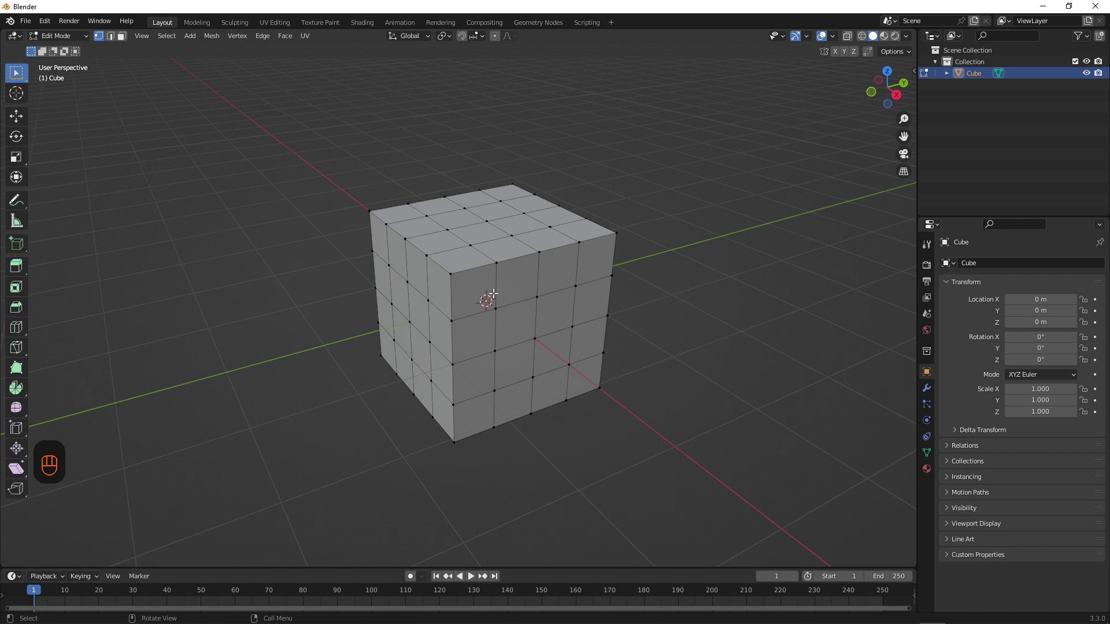
mouse_move(479, 281)
mouse_down()
mouse_move(575, 358)
mouse_move(524, 396)
mouse_move(582, 371)
mouse_up()
shift+drag(385, 259, 431, 383)
Collapse each selected patch into a single point with M > Collapse, then undo it.
key(m)
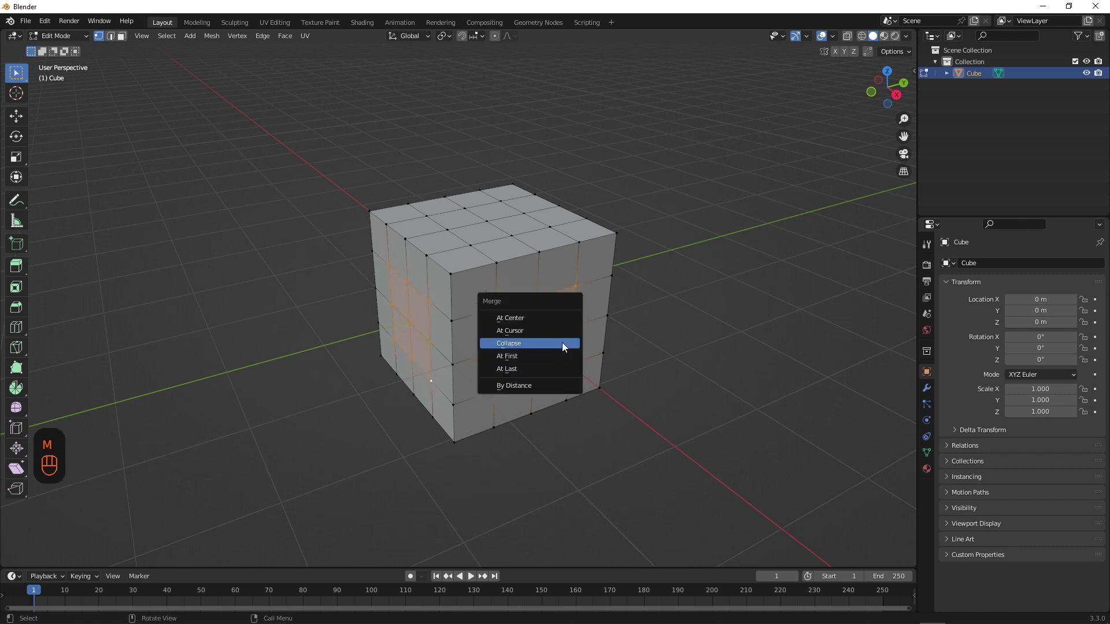
click(562, 345)
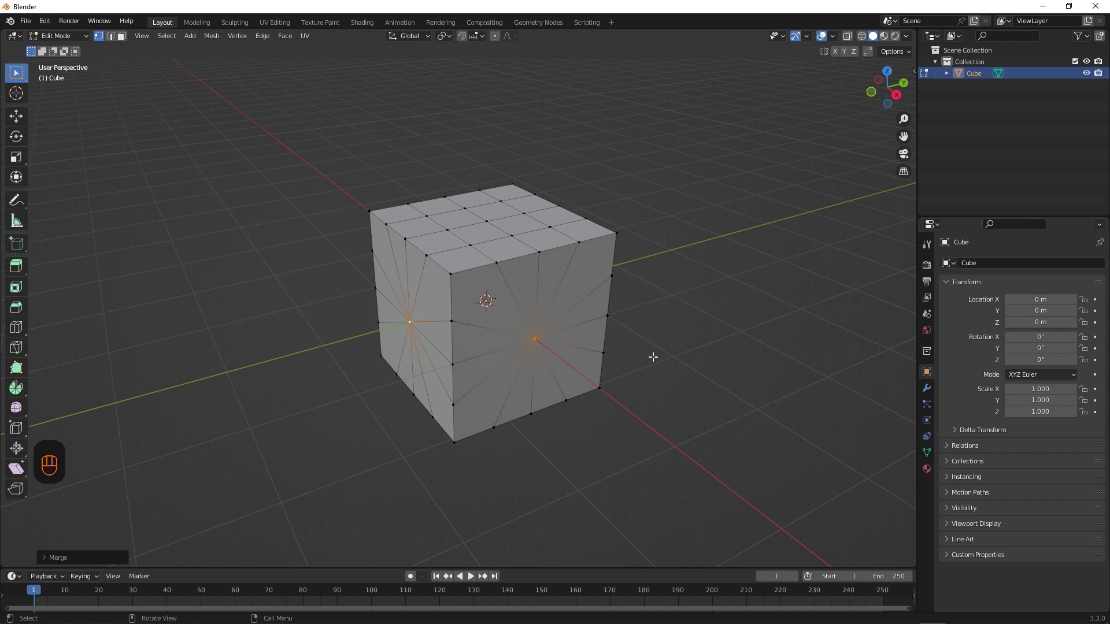
key(ctrl+z)
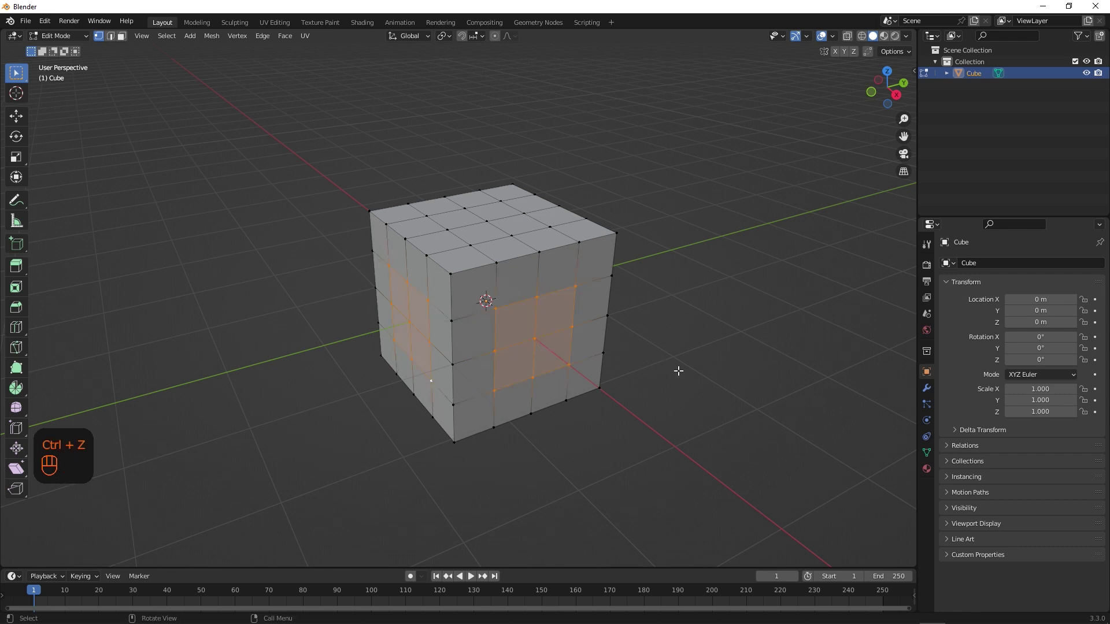
click(548, 335)
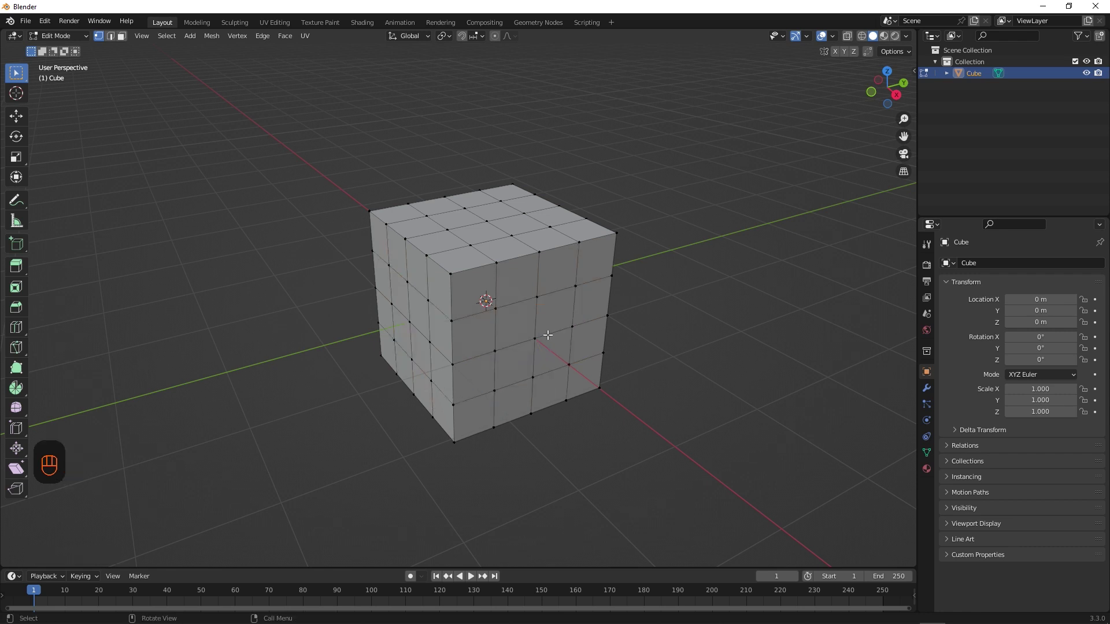
click(494, 308)
shift+click(537, 297)
key(m)
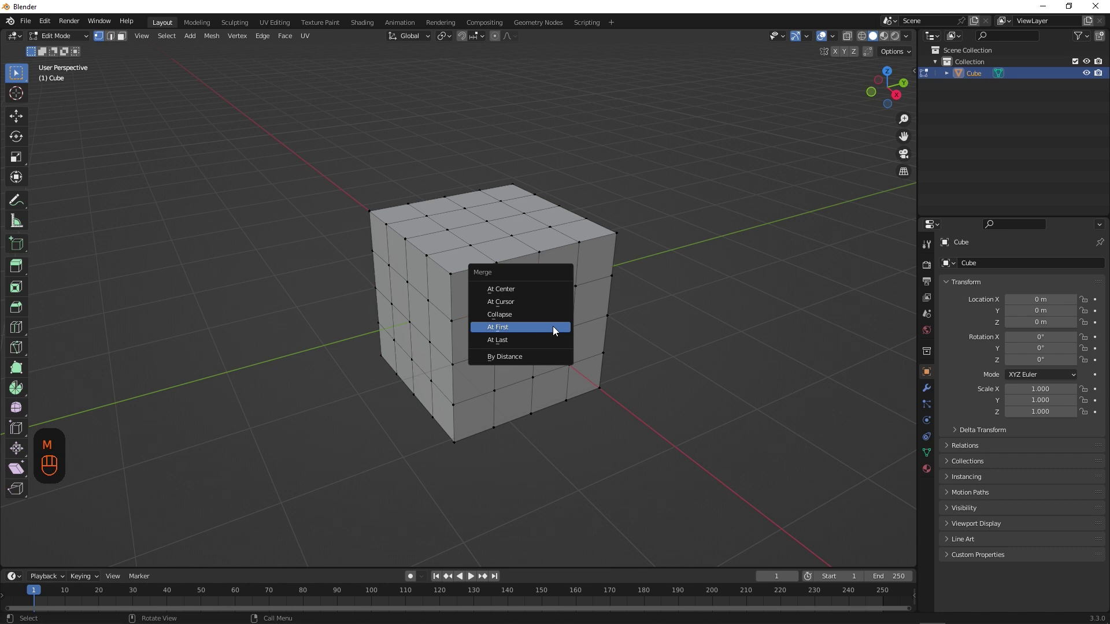
click(553, 326)
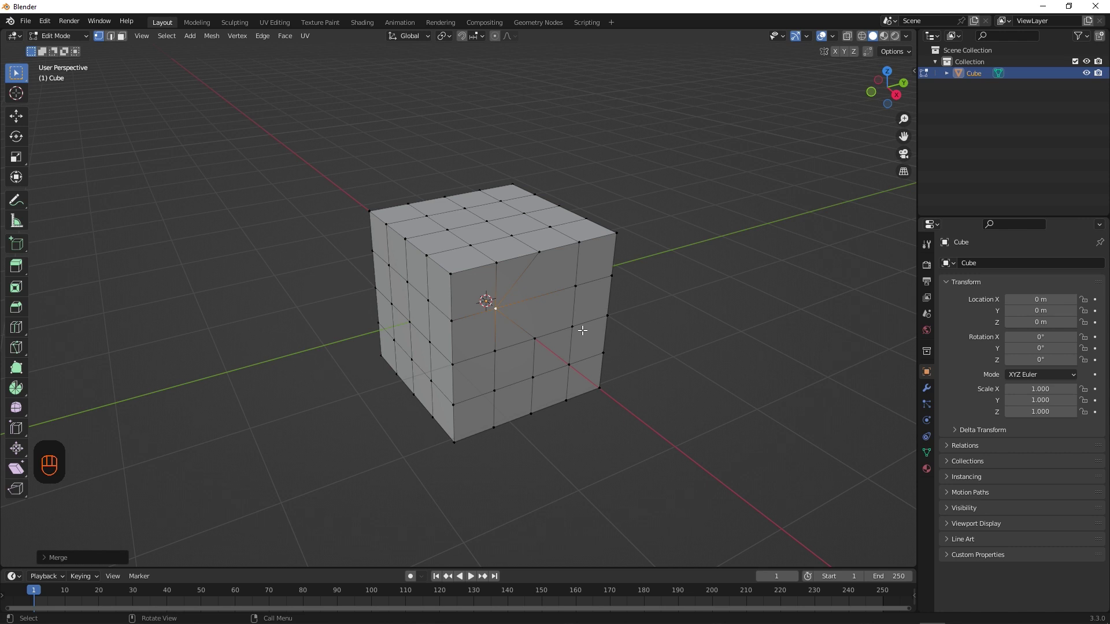
key(ctrl+z)
key(m)
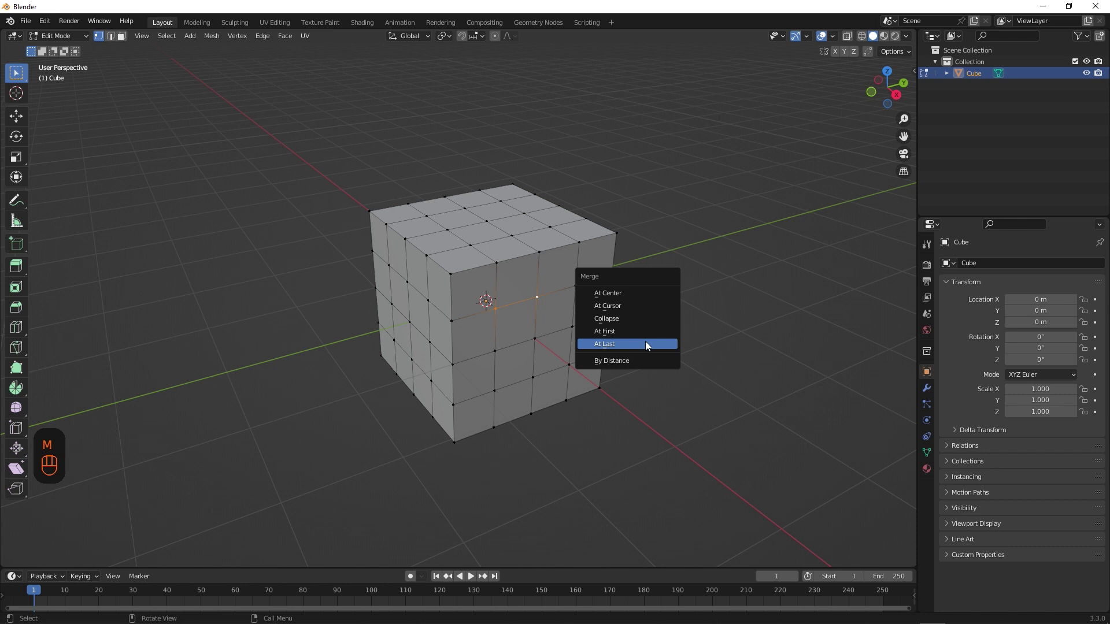
click(645, 341)
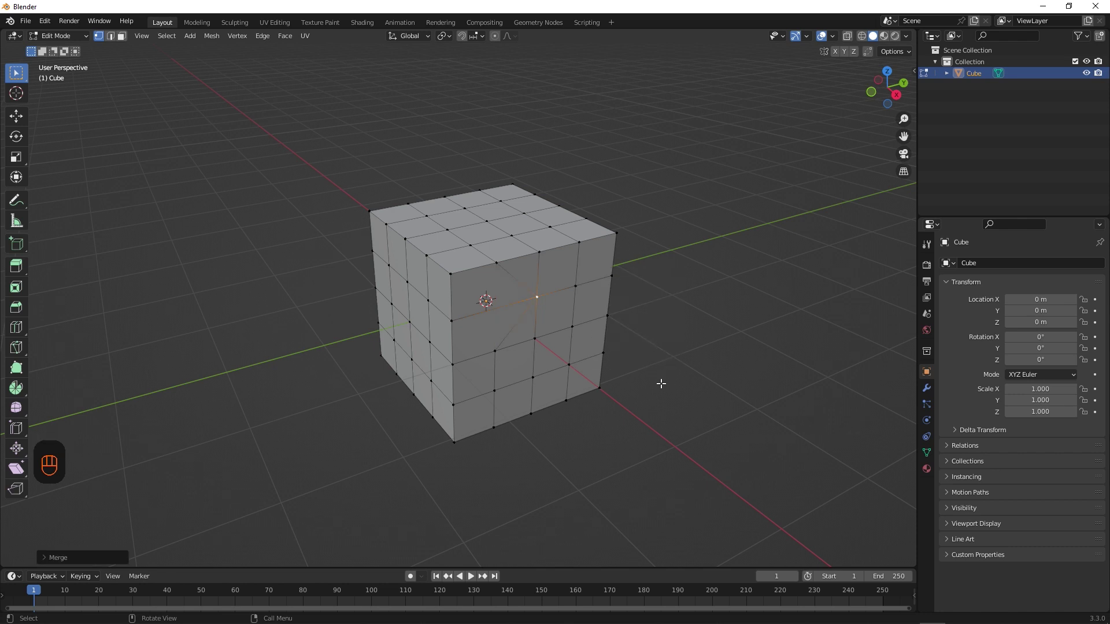
shift+click(495, 309)
shift+click(576, 286)
shift+click(495, 351)
shift+click(534, 338)
shift+click(572, 326)
key(m)
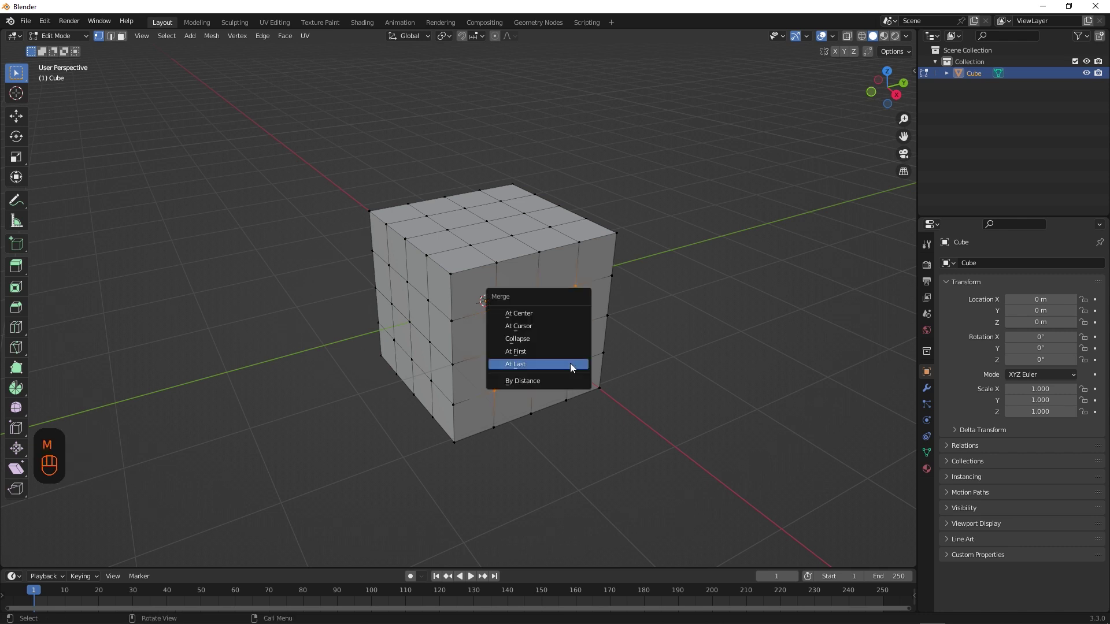
click(572, 367)
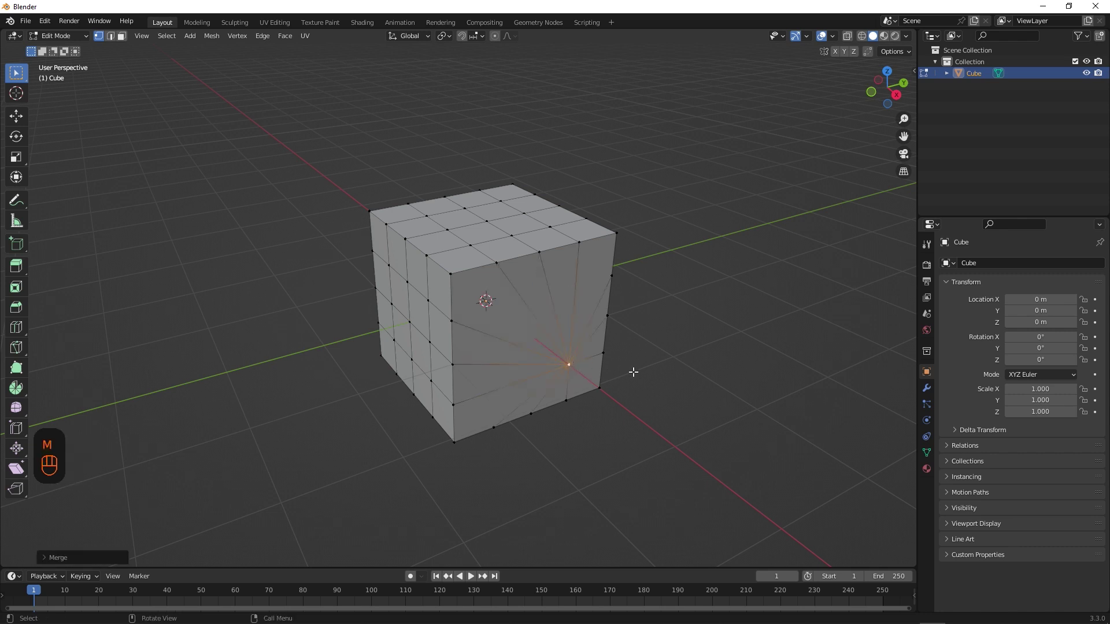
key(ctrl+z)
key(ctrl+z)
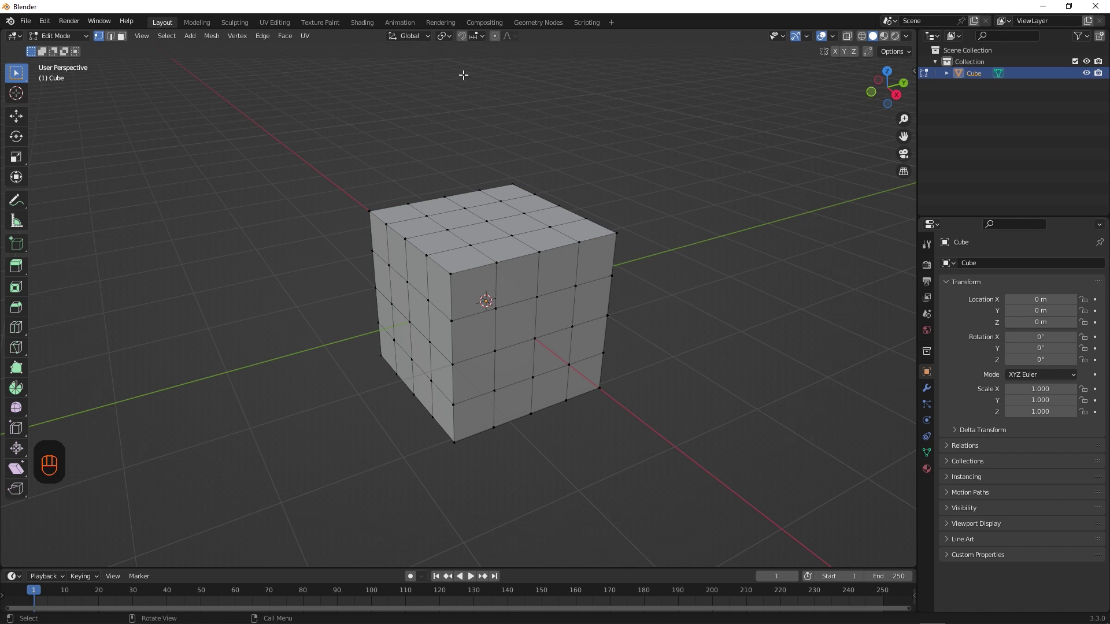
Turn on snapping to Vertex and enable Auto Merge Vertices.
click(462, 37)
click(482, 37)
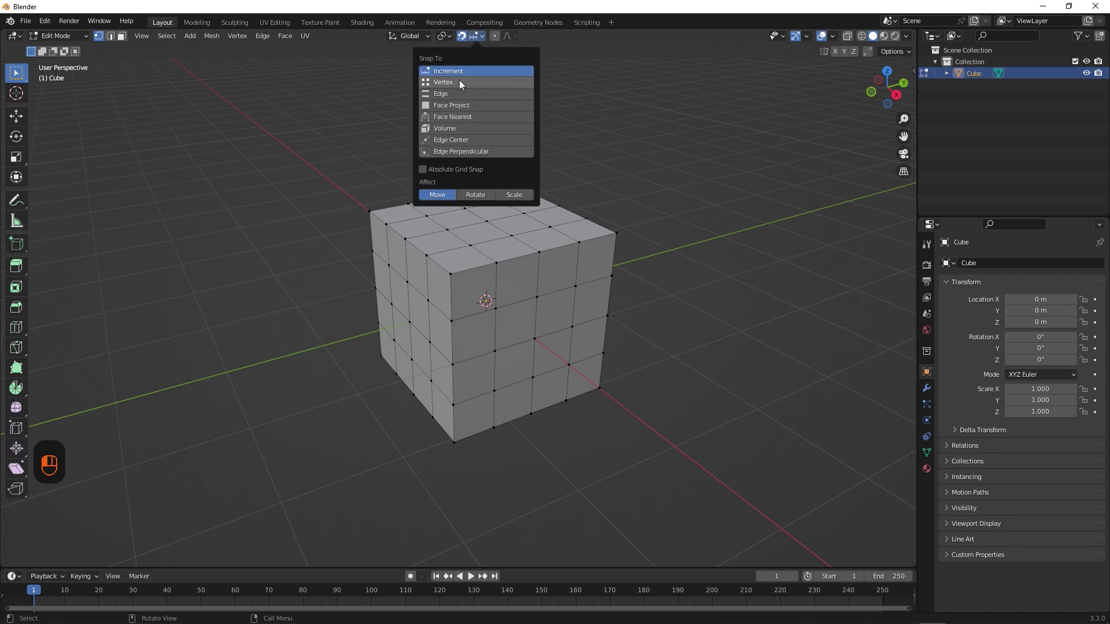
click(487, 82)
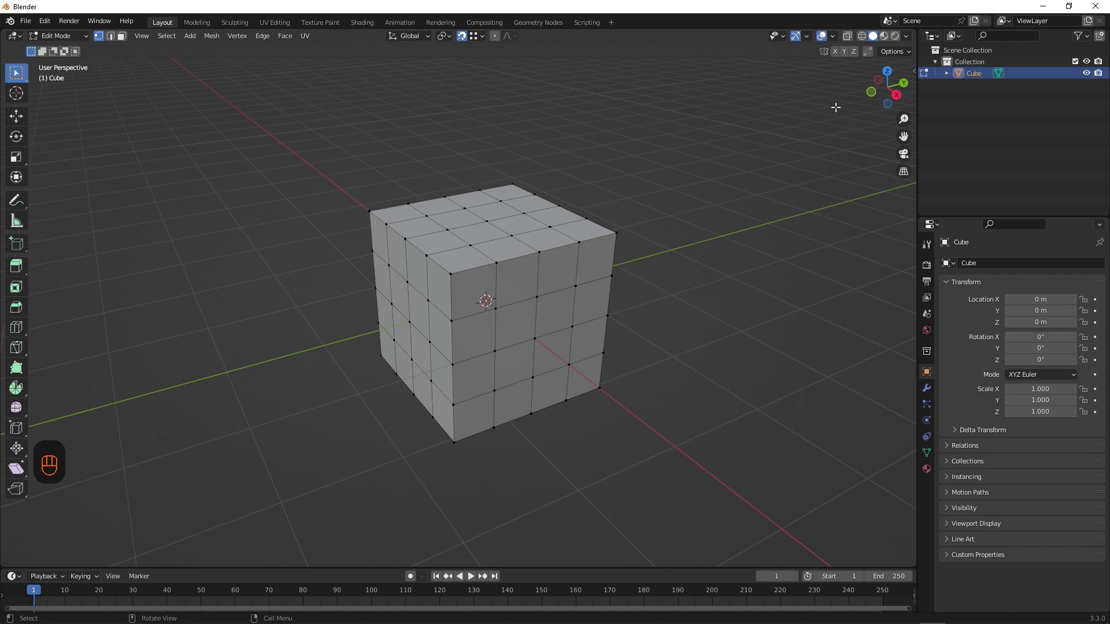
click(867, 52)
With the Move tool, select a front-face vertex, test-move it, then deselect.
click(20, 117)
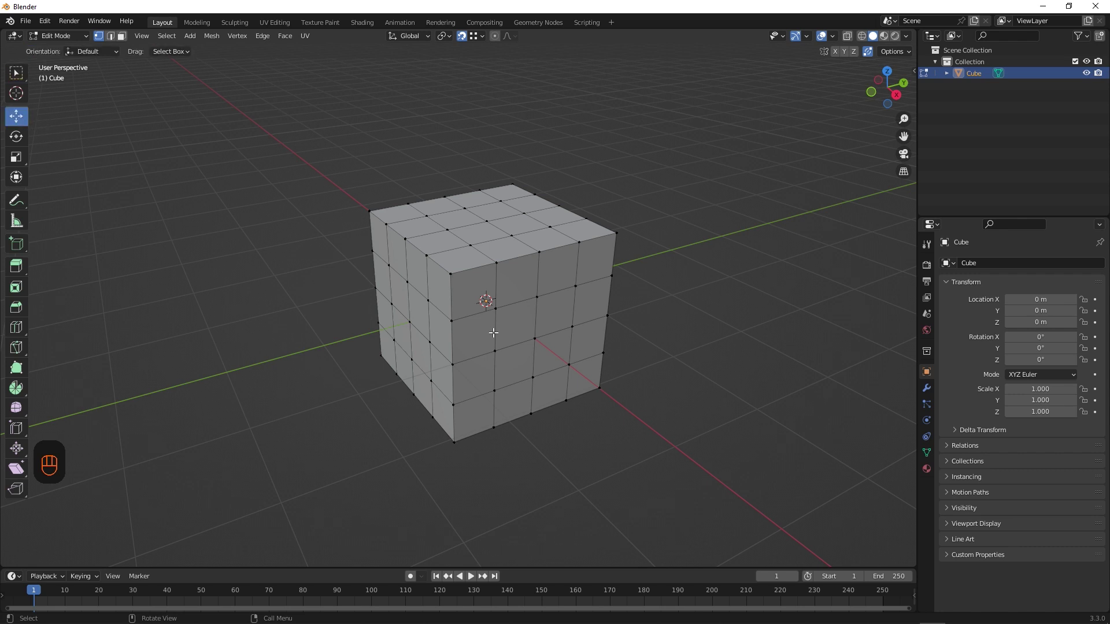
click(495, 350)
key(g)
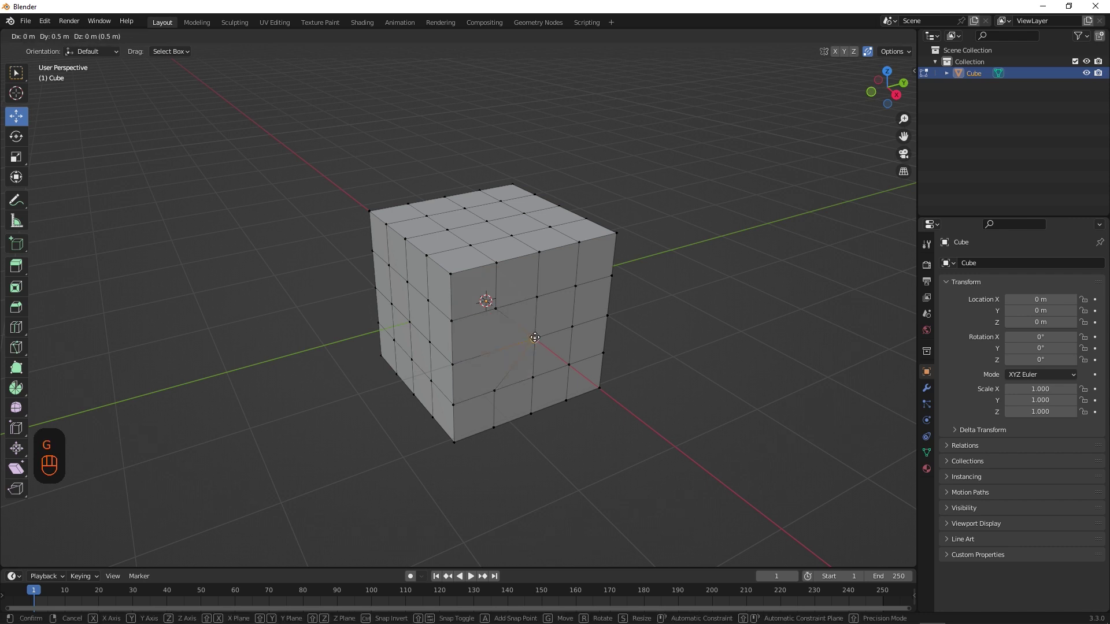
click(565, 352)
click(663, 399)
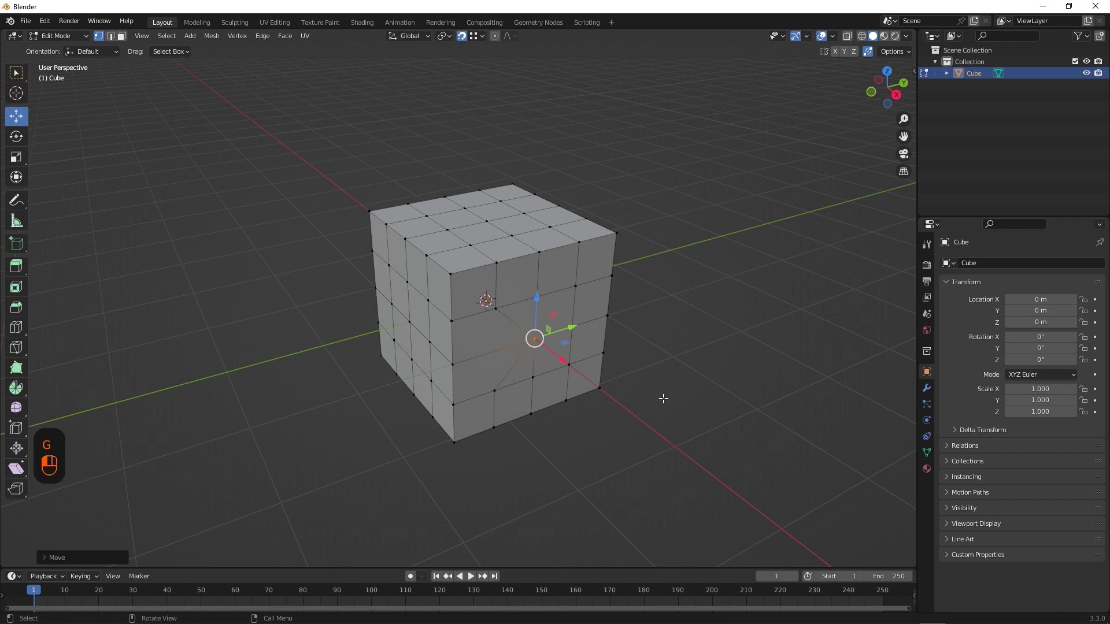
Snap two front-face vertices onto their neighbours so auto-merge welds them.
click(534, 337)
key(g)
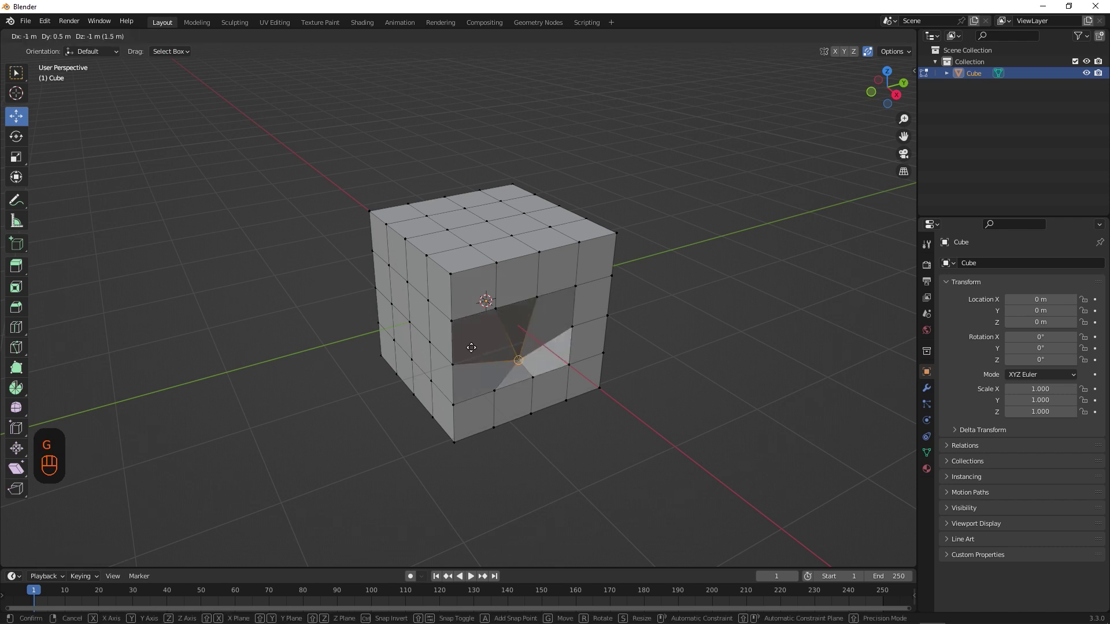
click(581, 331)
click(569, 365)
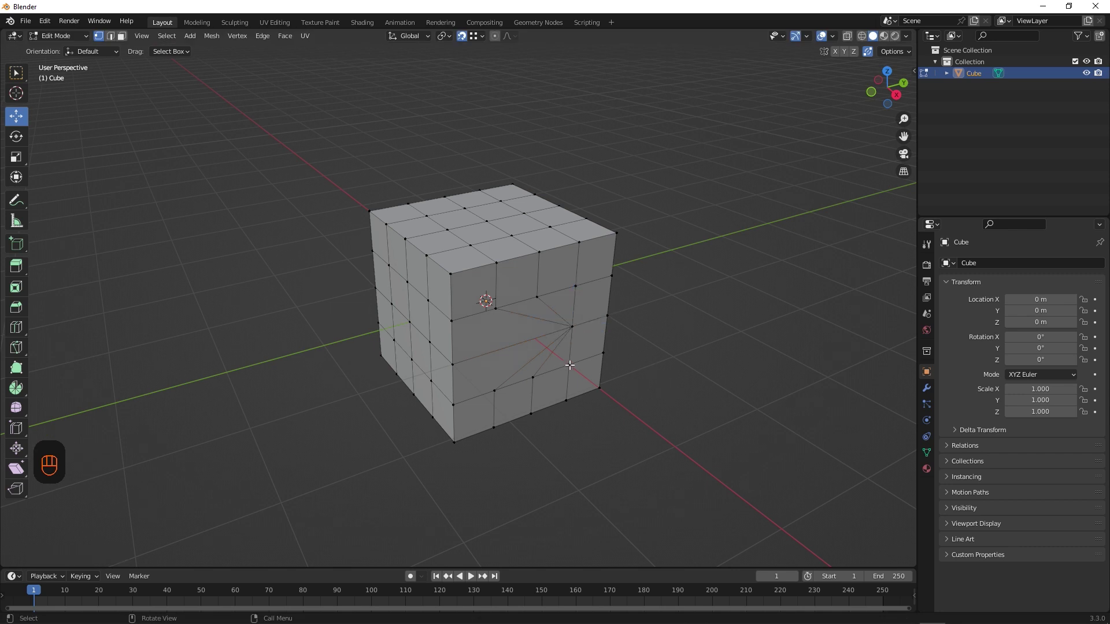
key(g)
click(570, 324)
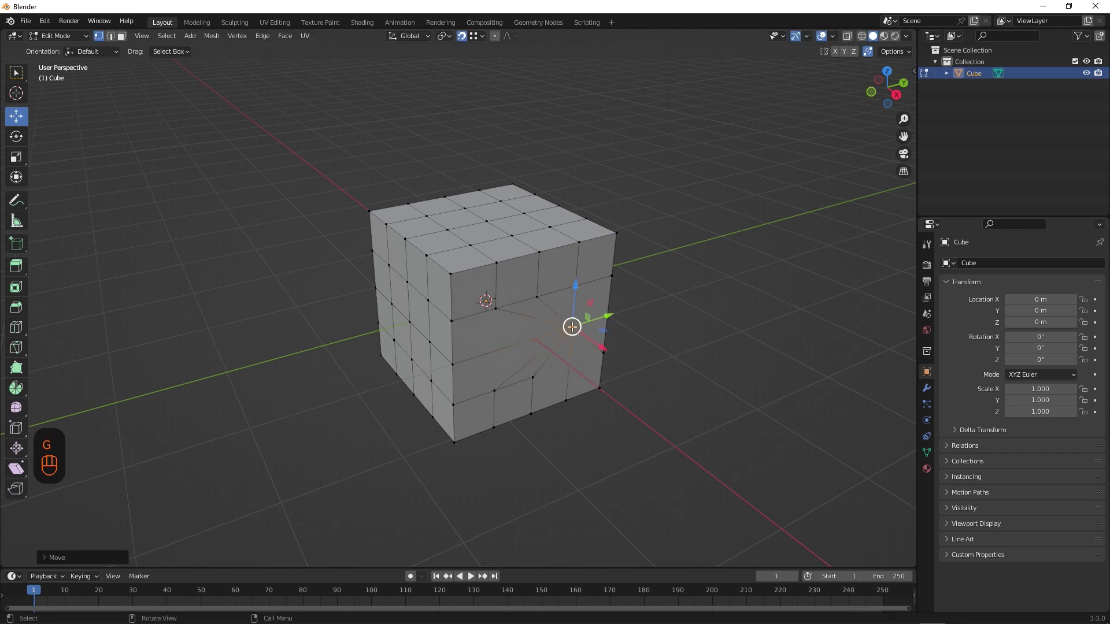
click(666, 317)
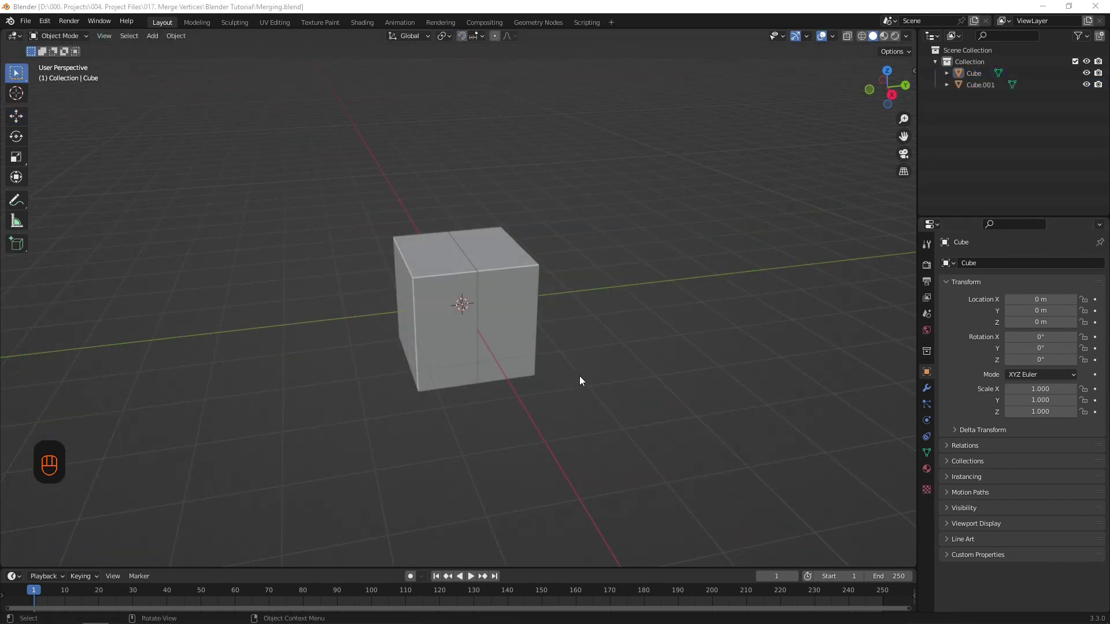
Grab the front cube half and cancel twice to show it is a separate piece.
click(453, 340)
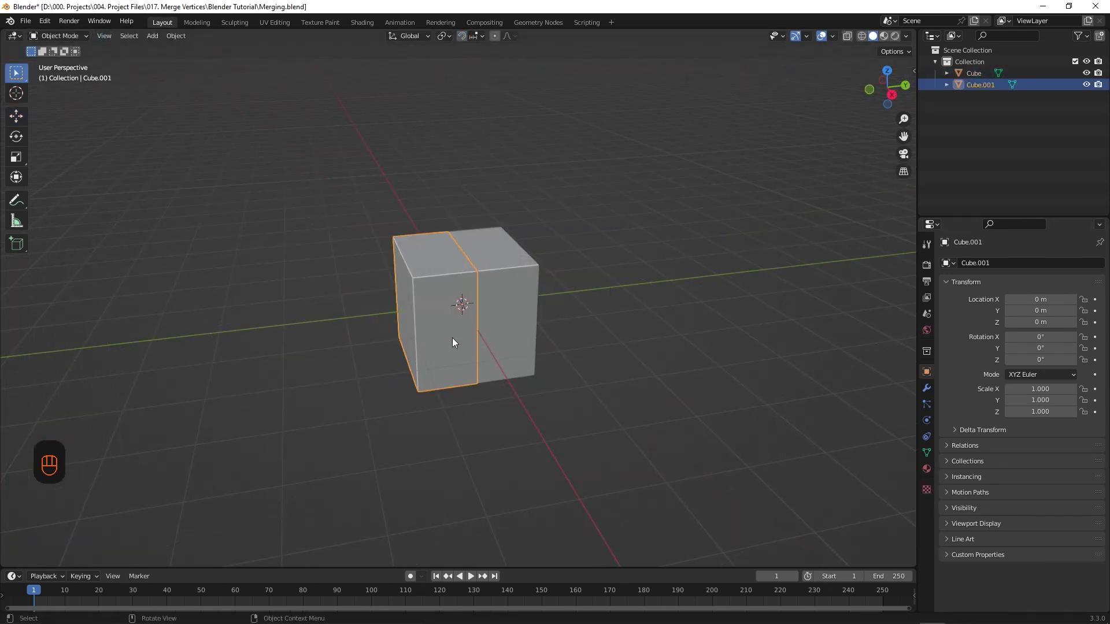
key(g)
right_click(513, 351)
key(g)
right_click(630, 428)
click(587, 420)
Join both halves into one Cube with Ctrl+J and add a Weld modifier (Mode All, 0.001 m).
click(440, 329)
shift+click(516, 337)
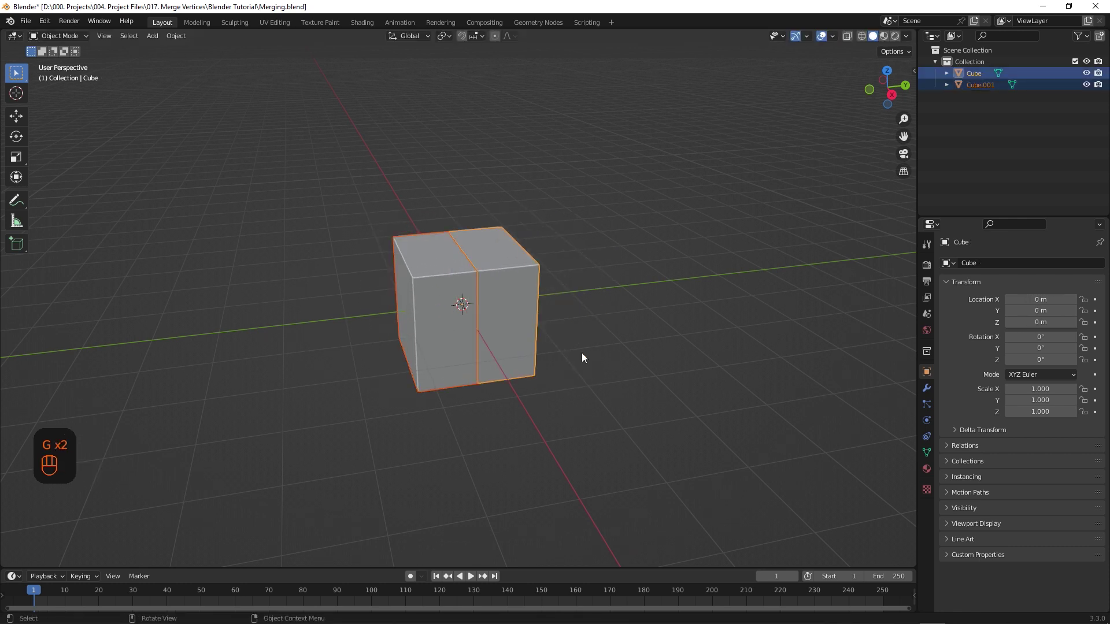
key(ctrl+j)
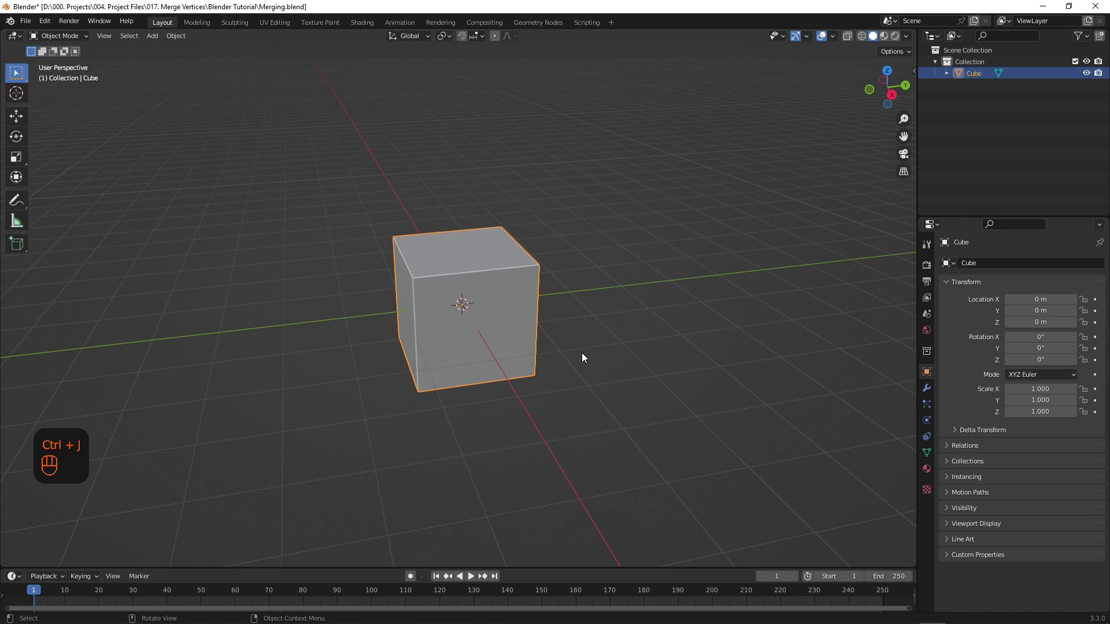
click(926, 388)
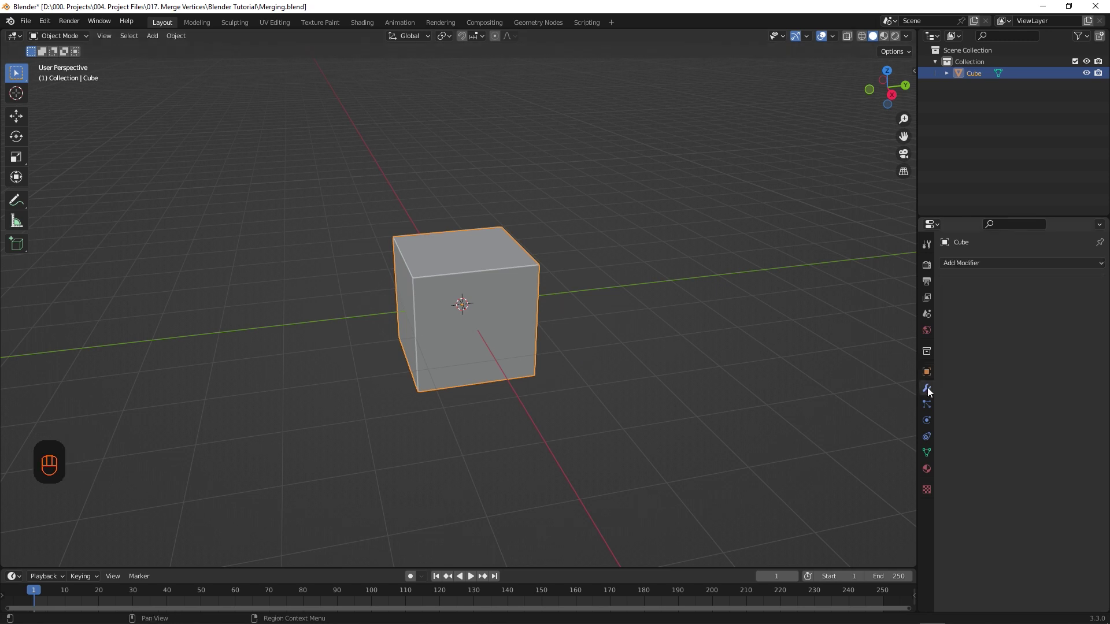
click(1029, 263)
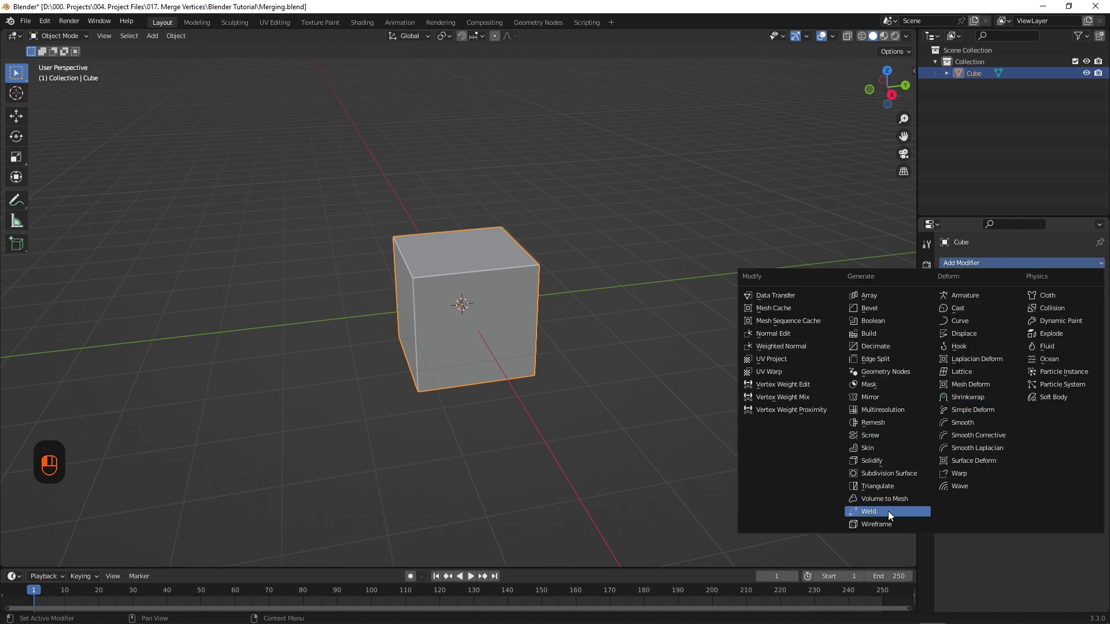
click(917, 510)
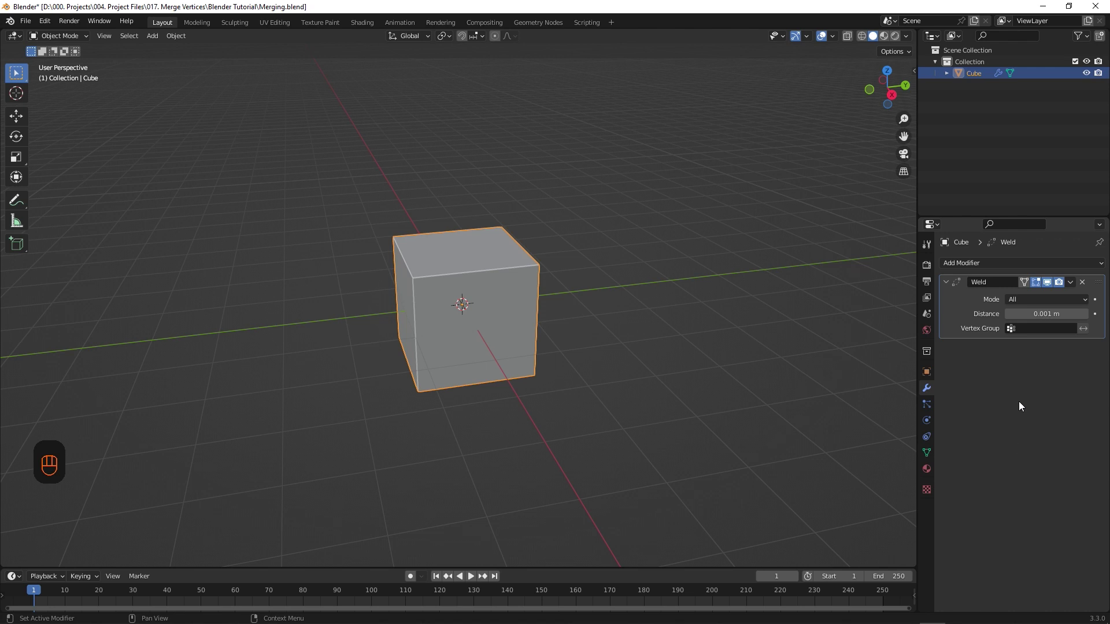
Turn on X-ray and enable mesh Statistics in the viewport overlays.
click(847, 37)
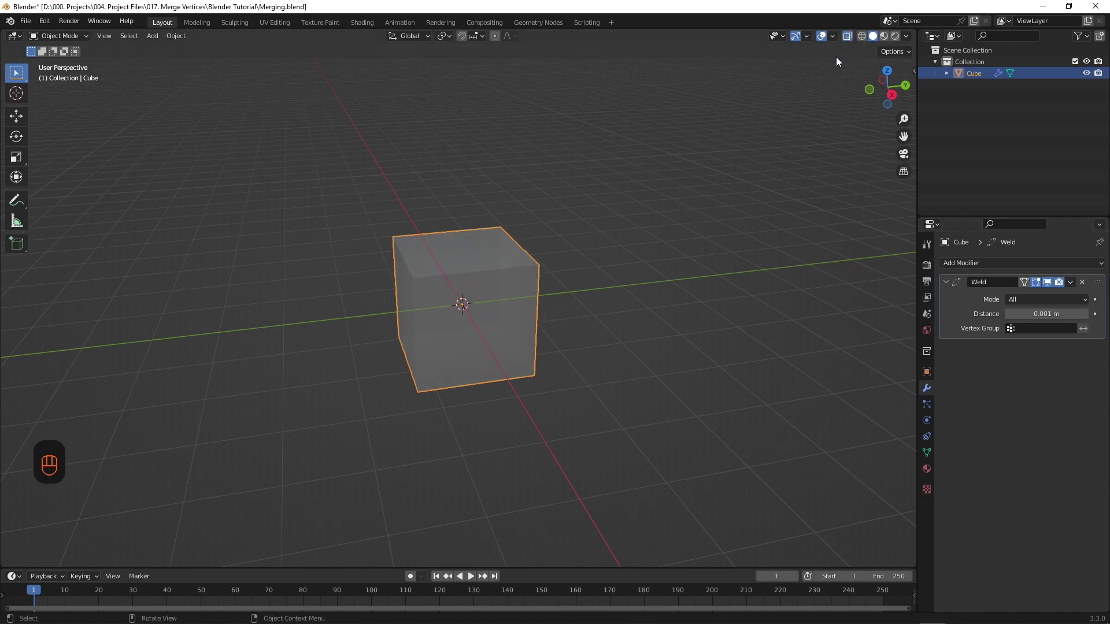
click(834, 35)
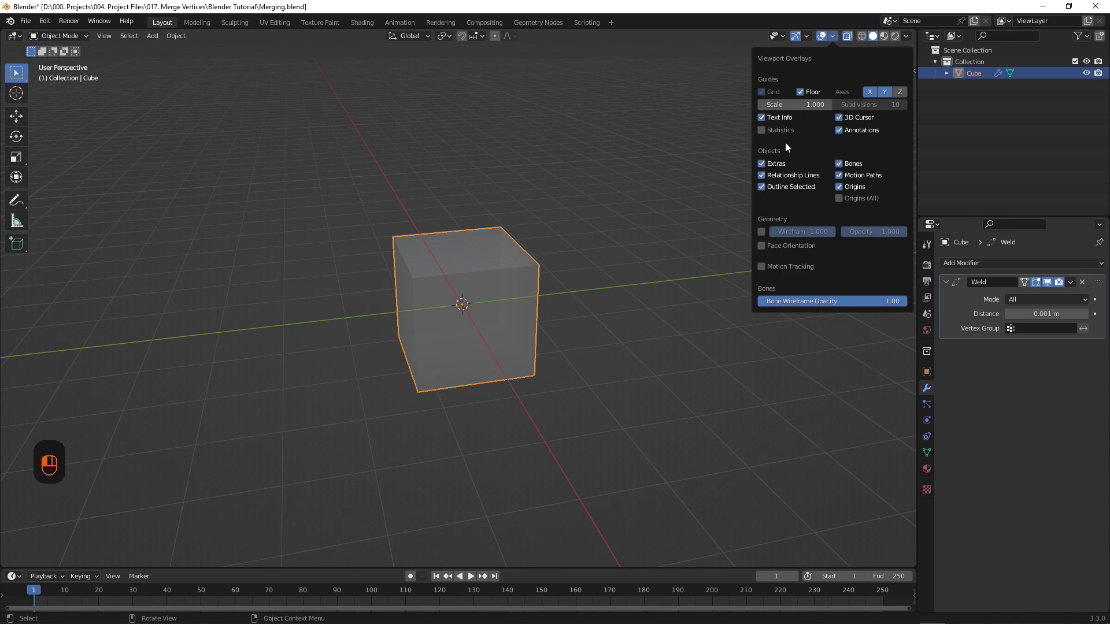
click(763, 129)
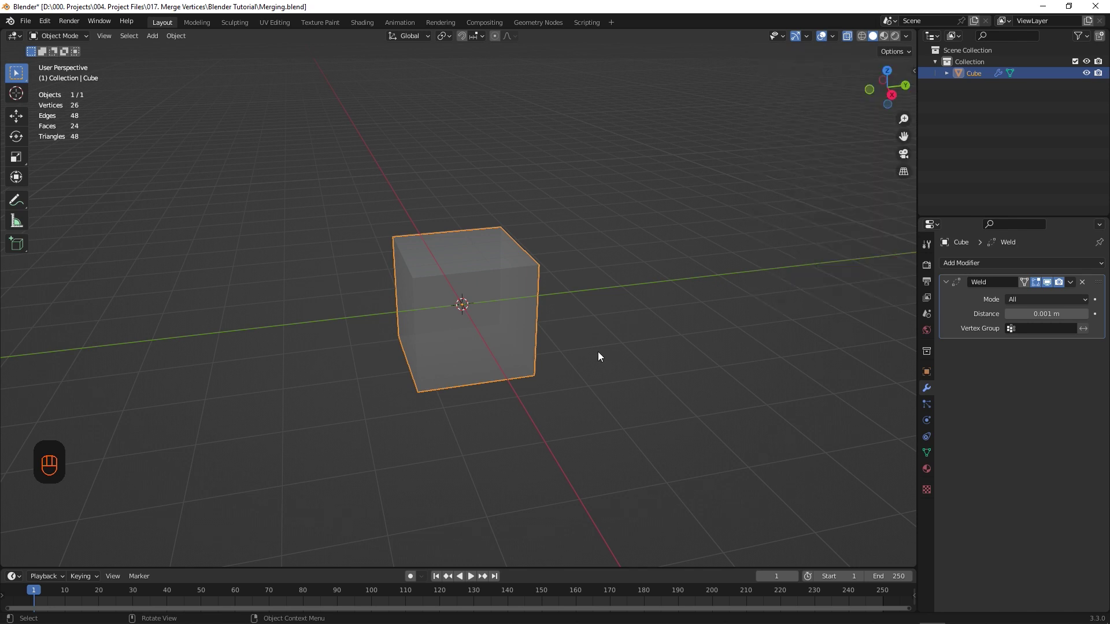
Test the Weld Distance, then apply the Weld modifier at 0.014 m, leaving 26 vertices.
mouse_move(1046, 314)
mouse_down()
mouse_move(1029, 314)
mouse_move(1064, 314)
mouse_move(1051, 318)
mouse_up()
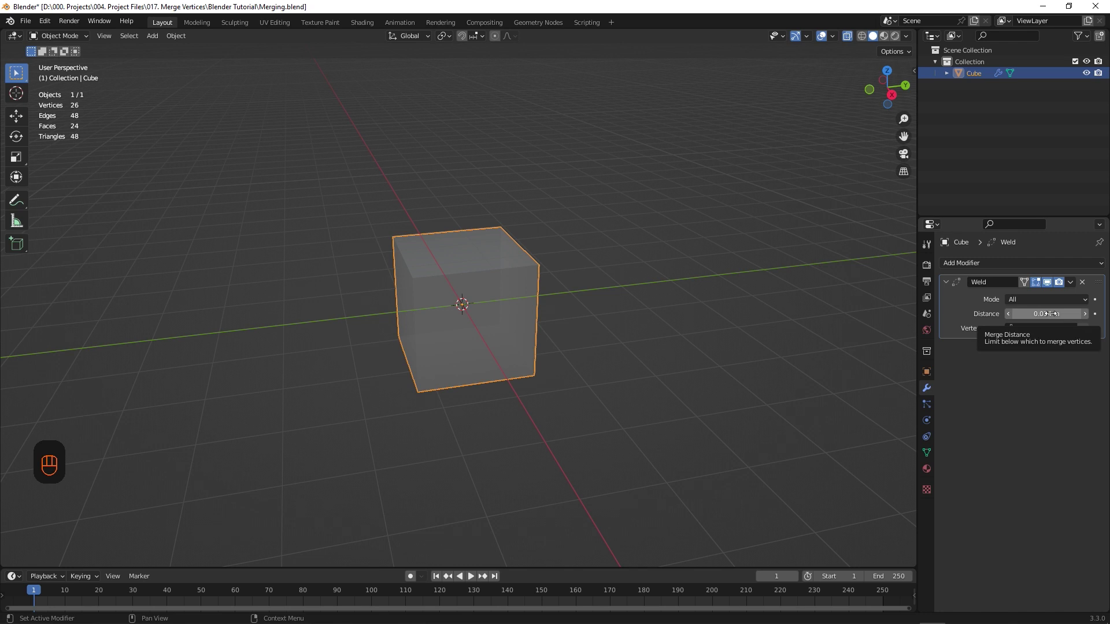
click(1070, 282)
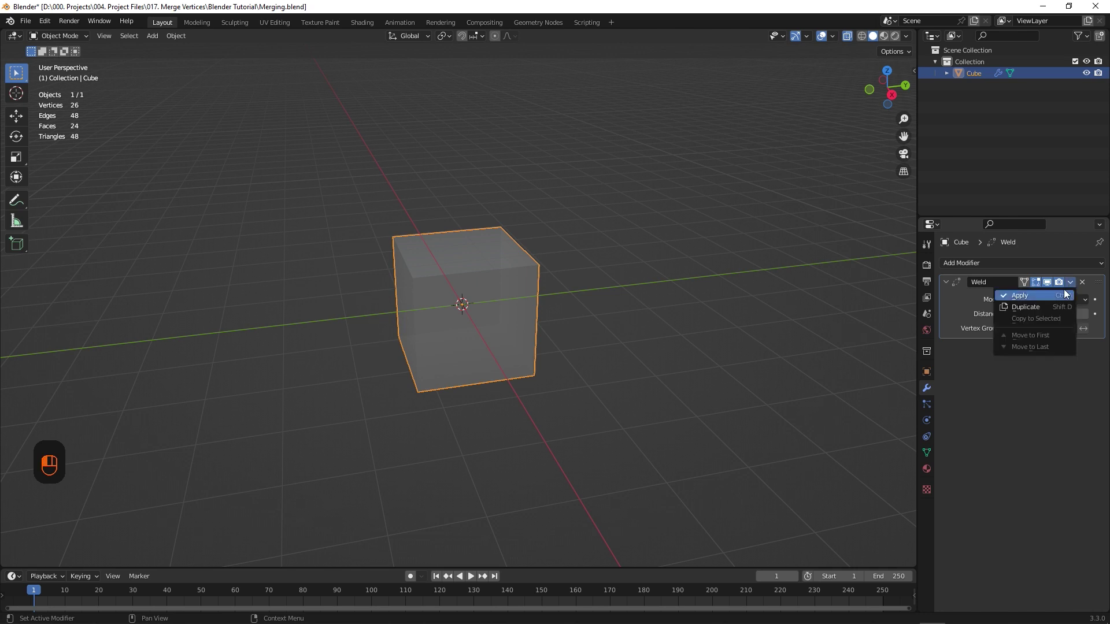
click(1062, 291)
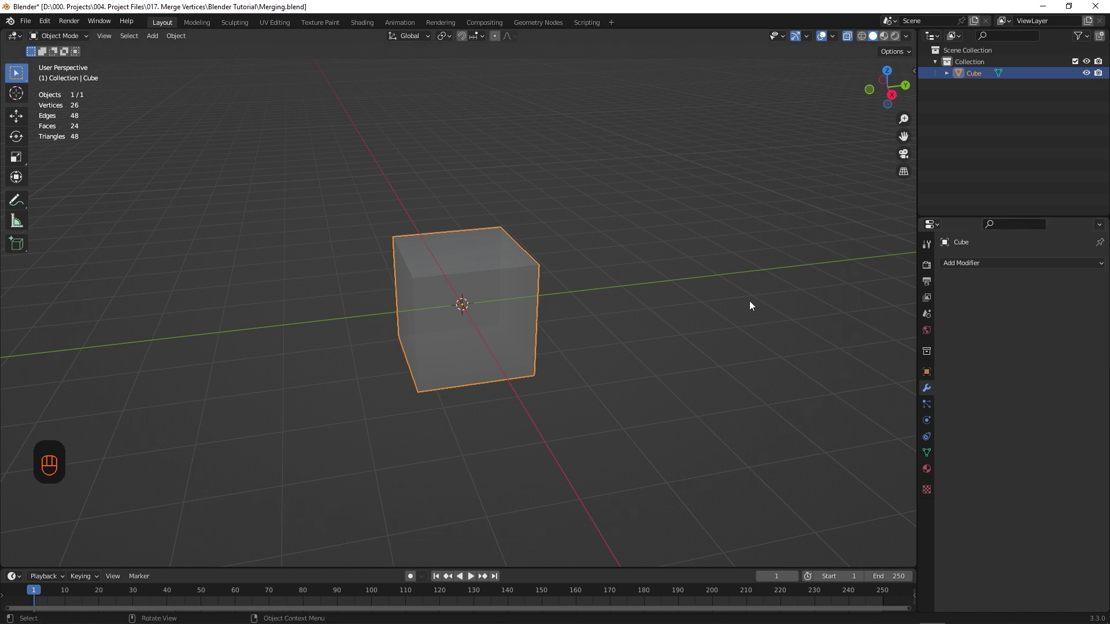